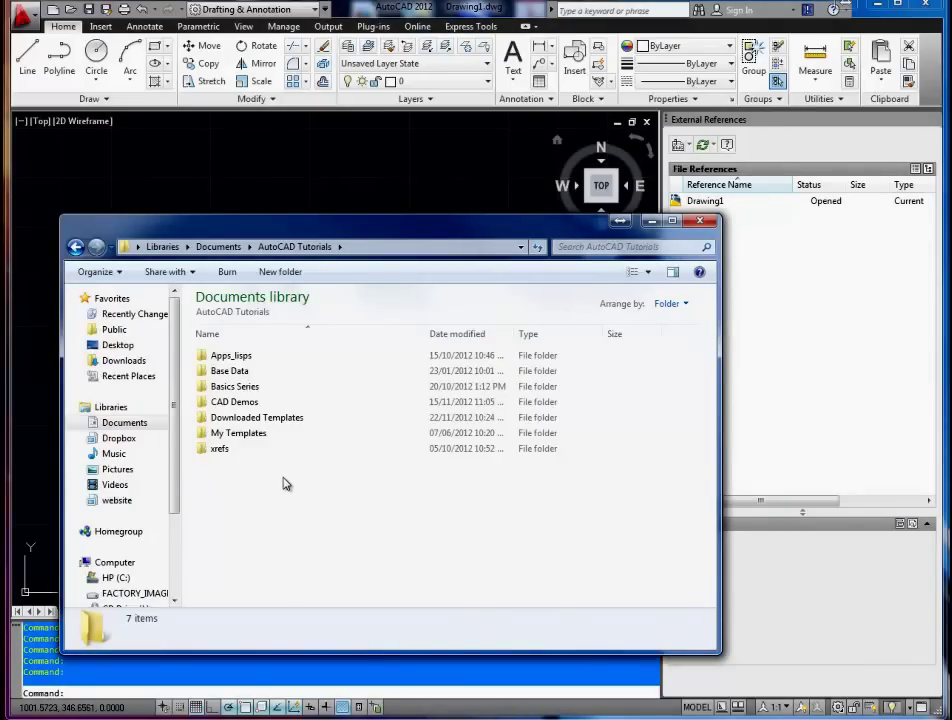
Step: Open the Downloaded Templates folder inside AutoCAD Tutorials
double_click(242, 424)
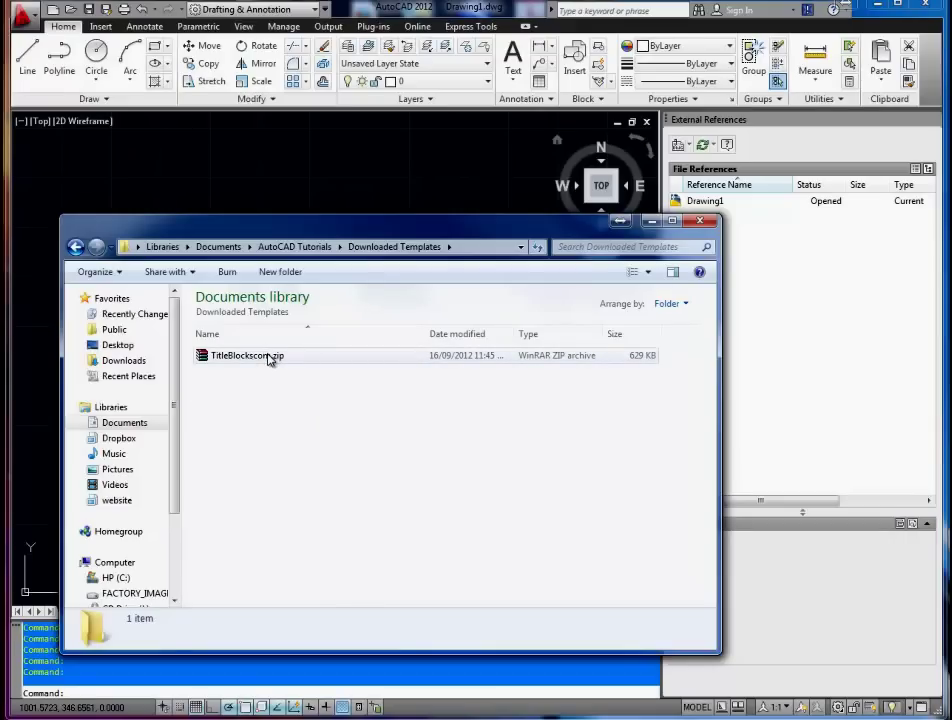
right_click(240, 359)
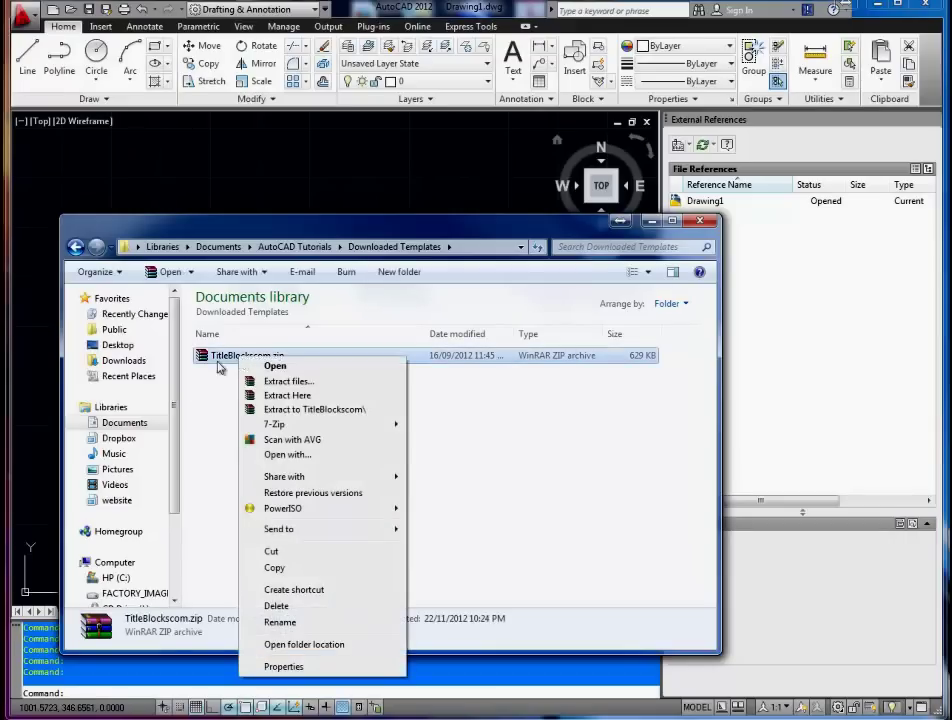
click(213, 388)
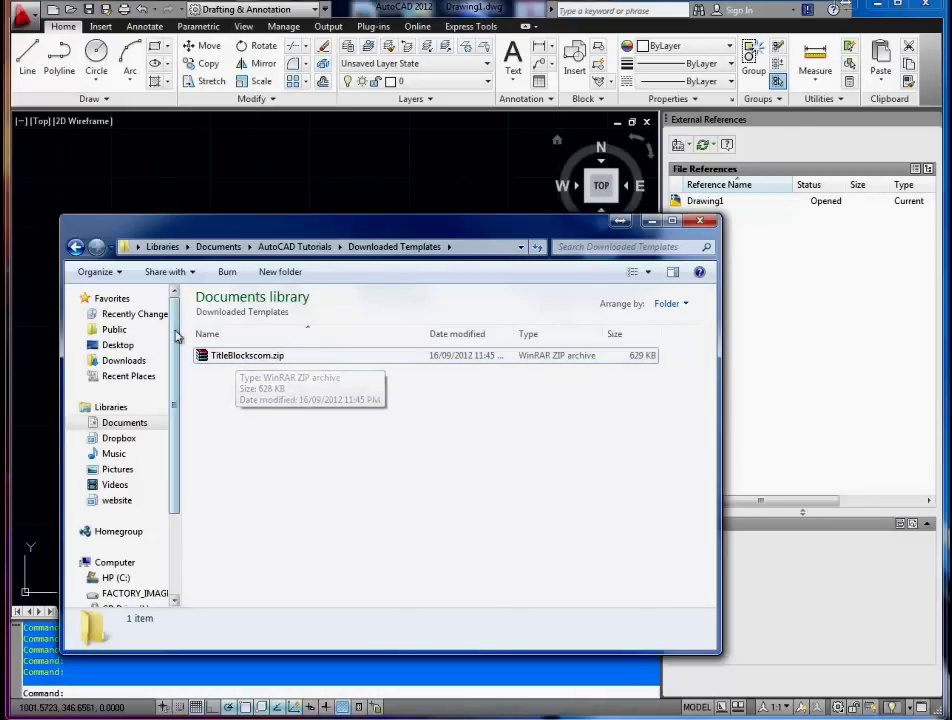
right_click(251, 358)
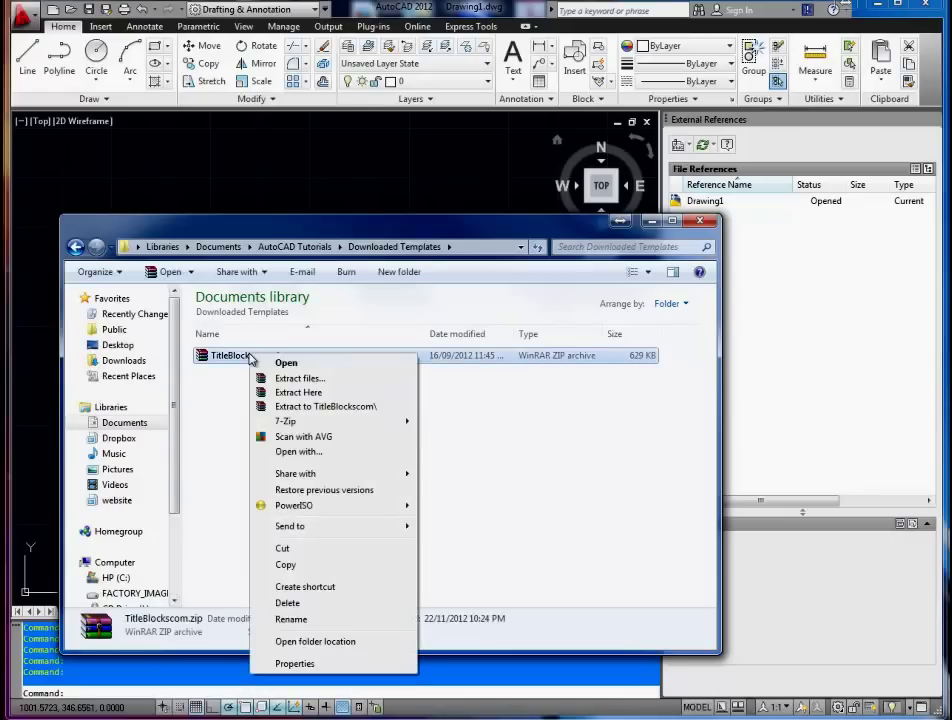
click(218, 368)
right_click(218, 362)
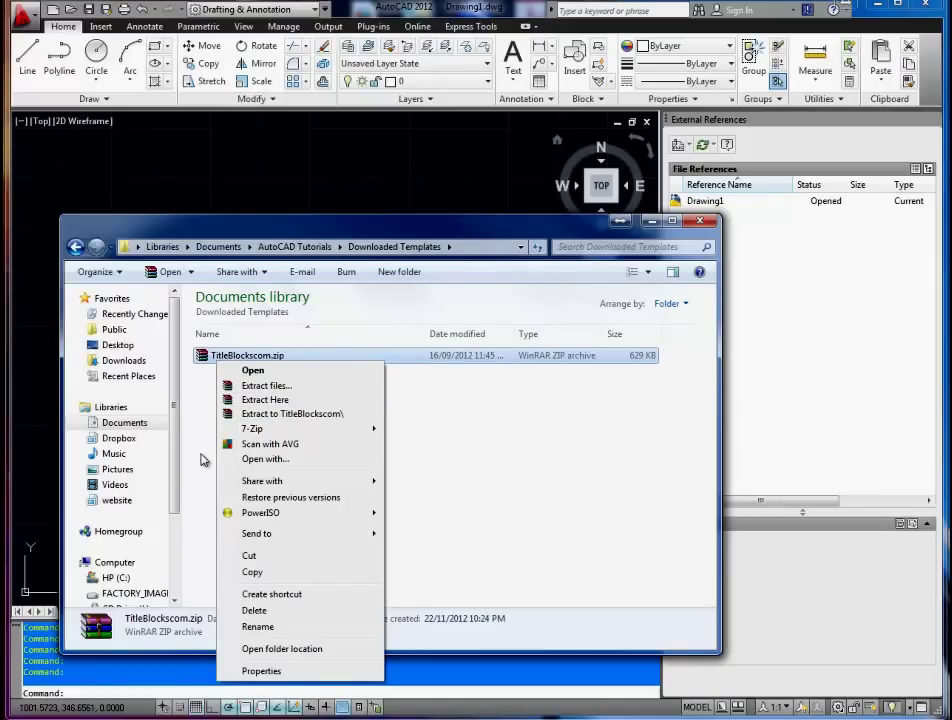
click(202, 430)
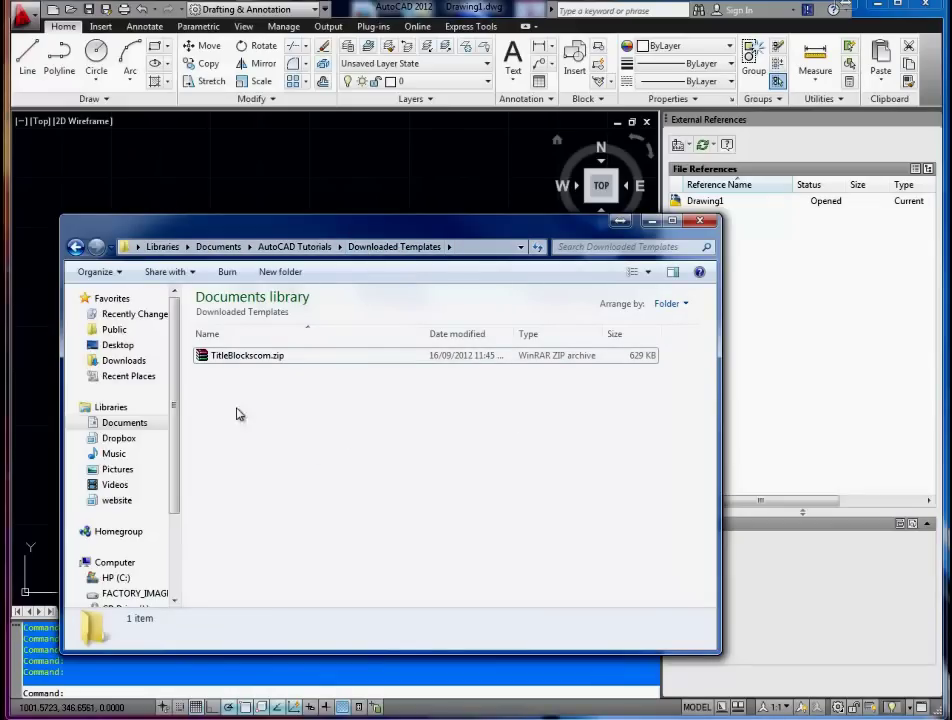
Step: Extract TitleBlockscom.zip into the current folder with 7-Zip's Extract Here
right_click(250, 359)
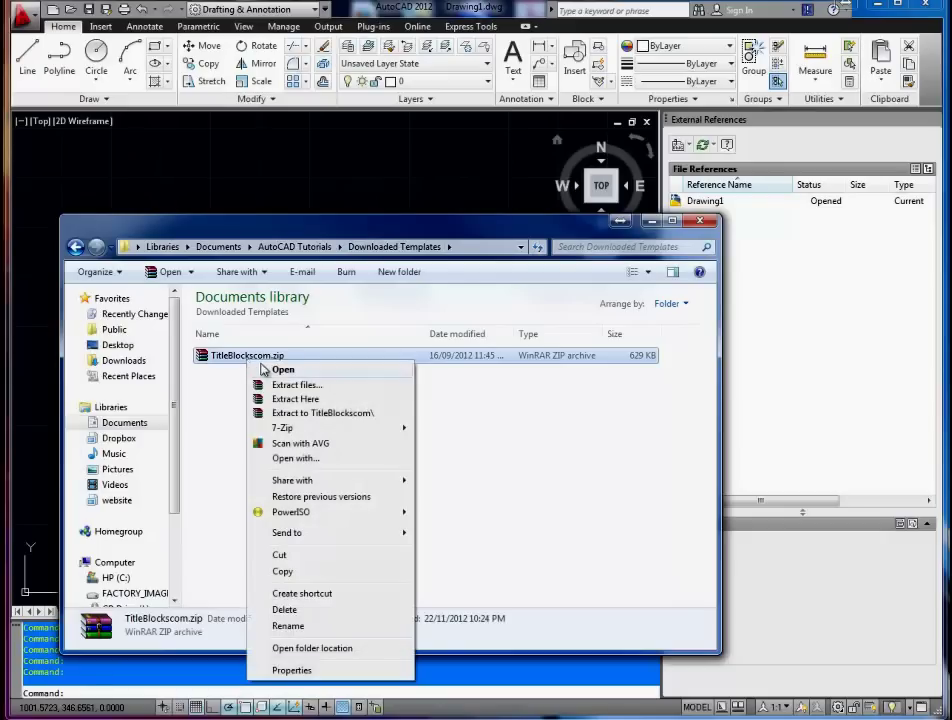
mouse_move(317, 430)
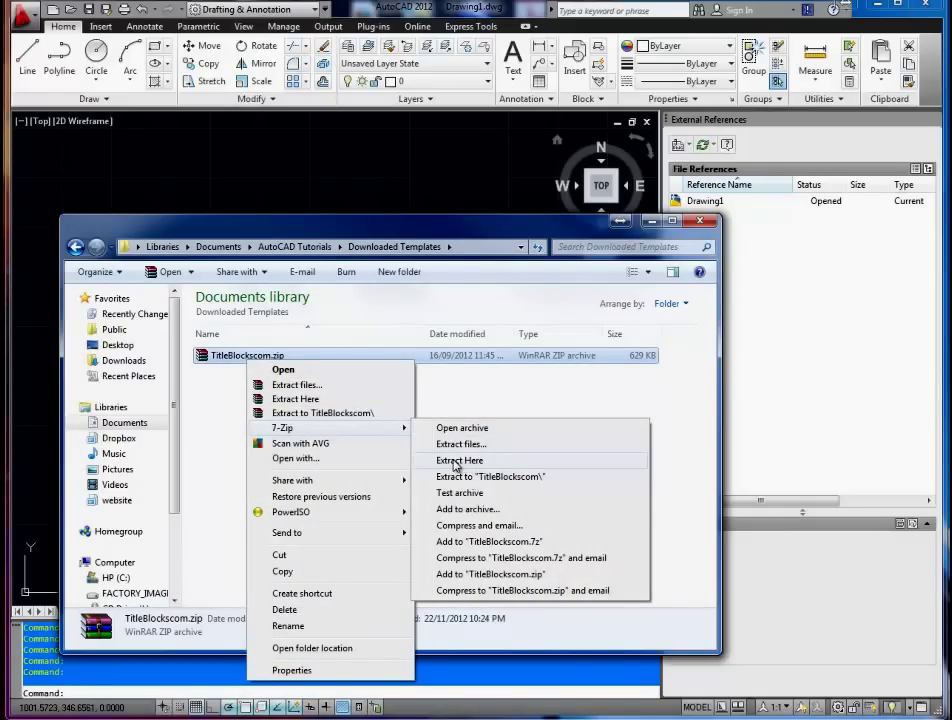
click(456, 462)
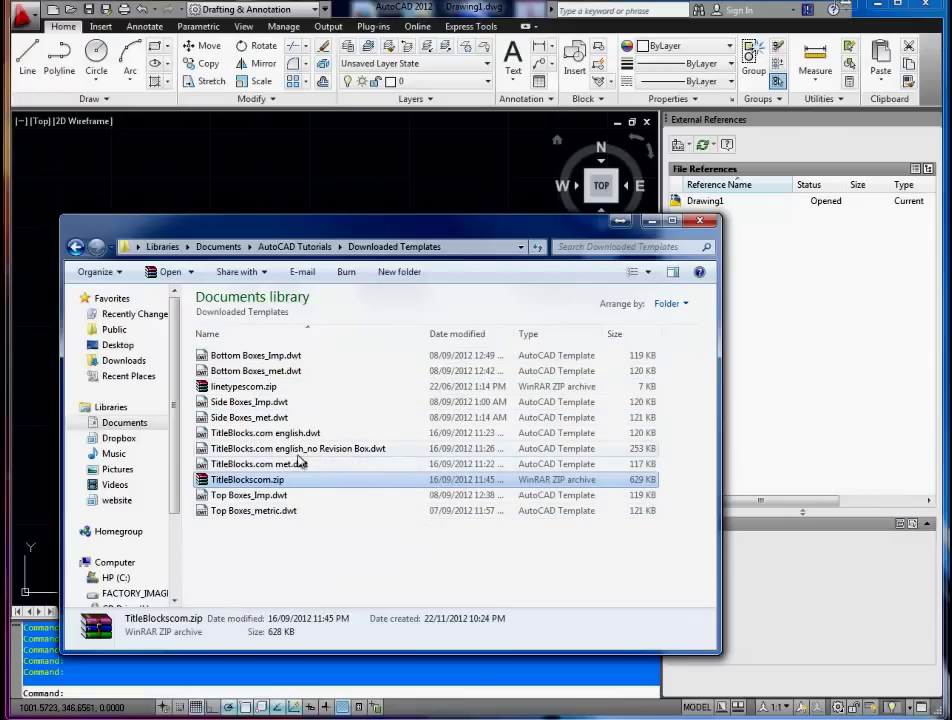
Step: Look through the extracted title block templates and the linetypescom.zip archive in the Downloaded Templates folder
click(293, 464)
click(300, 448)
click(290, 433)
click(270, 417)
click(245, 401)
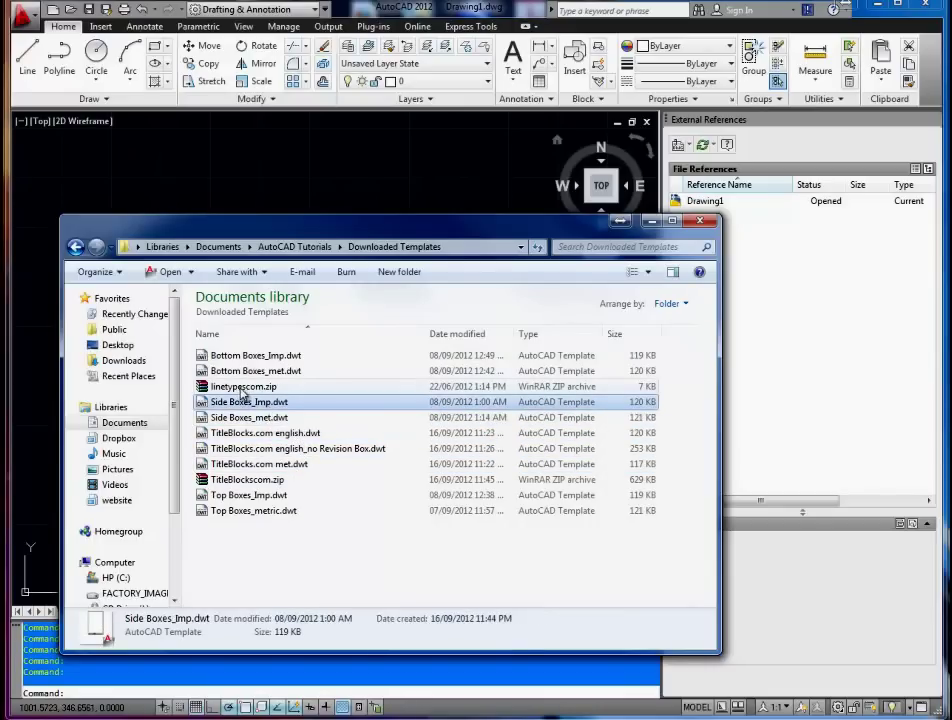
click(239, 387)
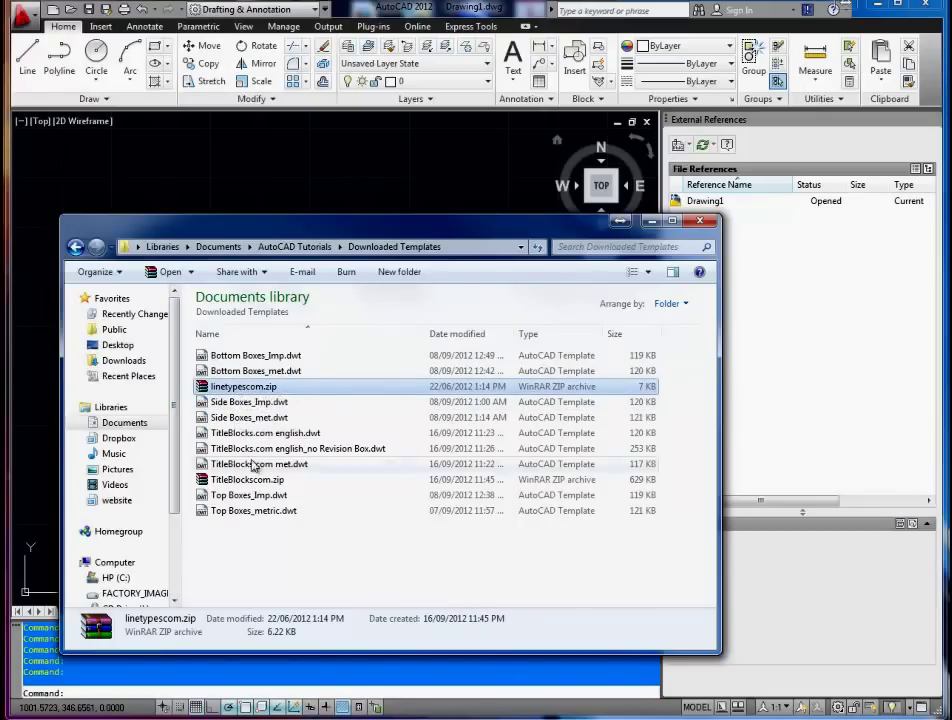
click(358, 545)
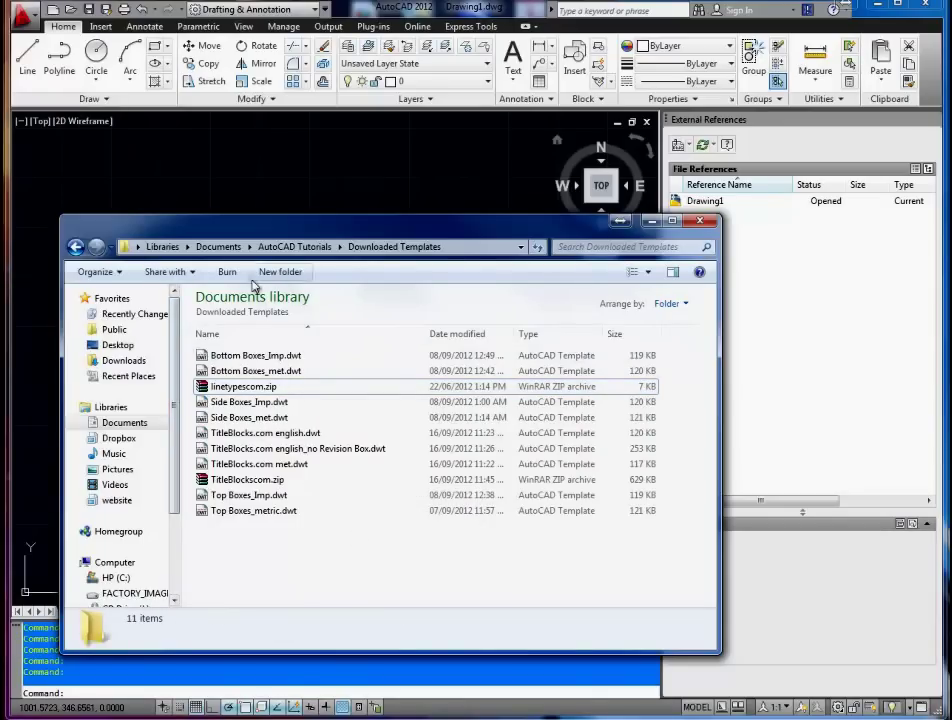
Step: Copy the full path of the Downloaded Templates folder to the clipboard
click(479, 246)
key(ctrl+c)
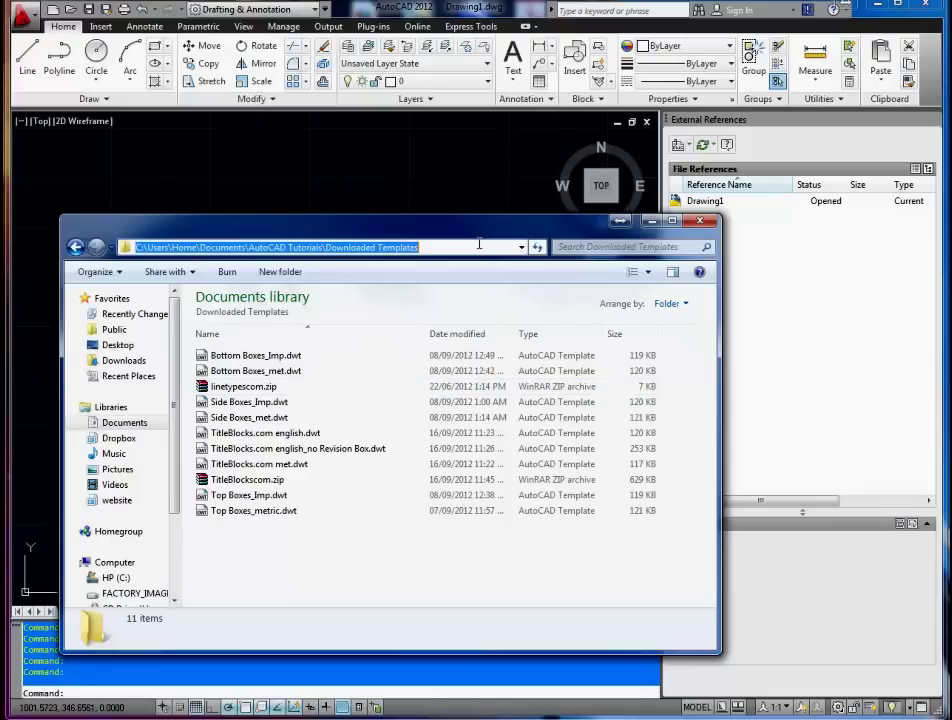
right_click(411, 249)
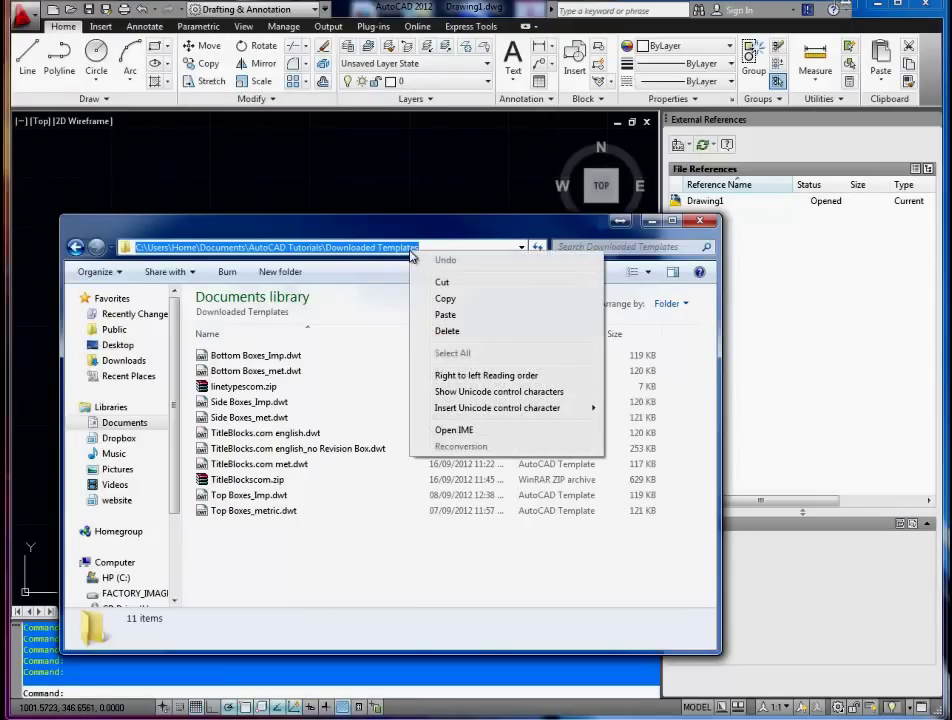
click(446, 315)
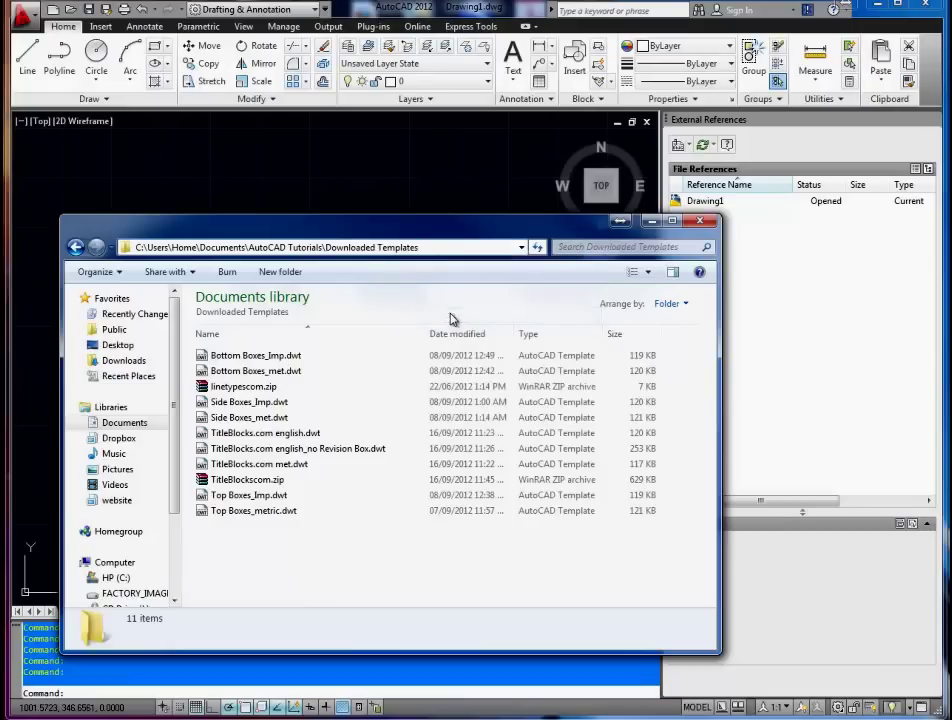
drag(423, 250, 92, 288)
right_click(193, 242)
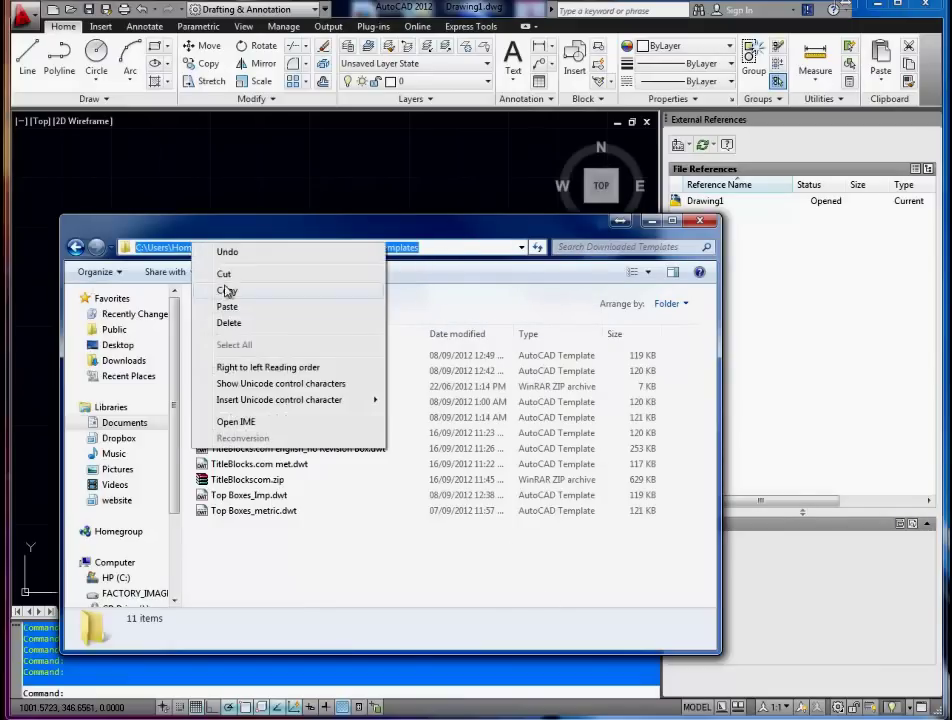
click(237, 292)
click(387, 561)
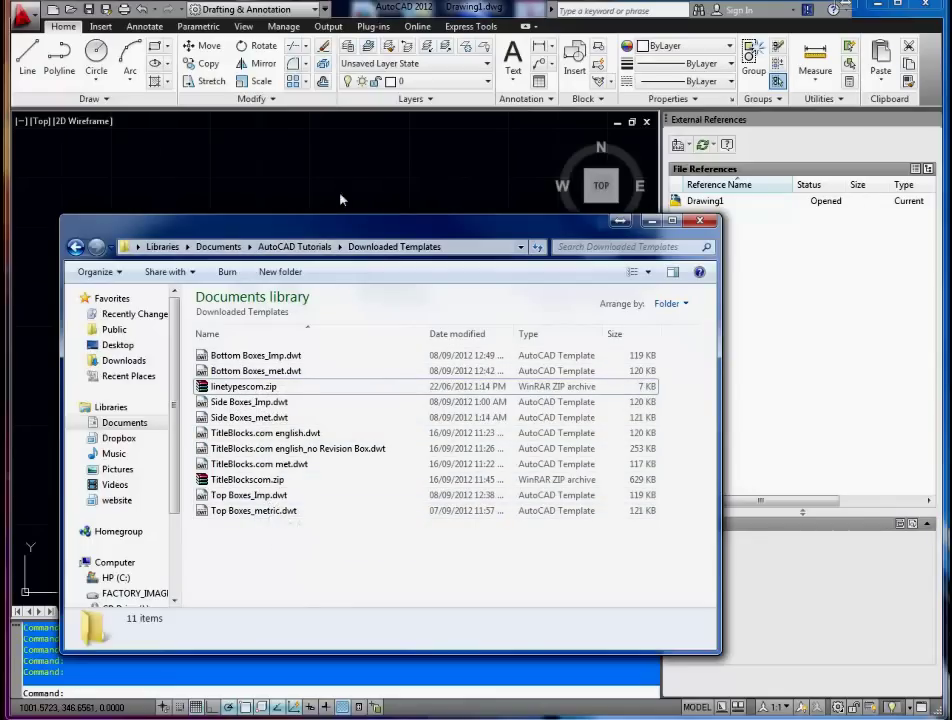
Step: Switch to AutoCAD and start a new drawing, opening the template selection dialog
drag(334, 234, 363, 211)
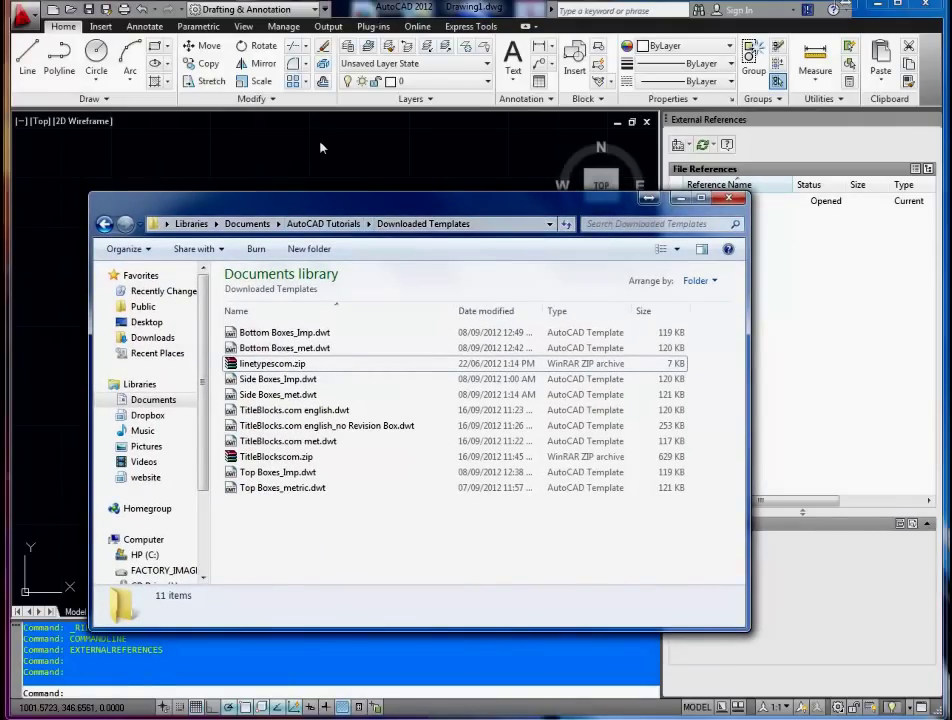
click(302, 165)
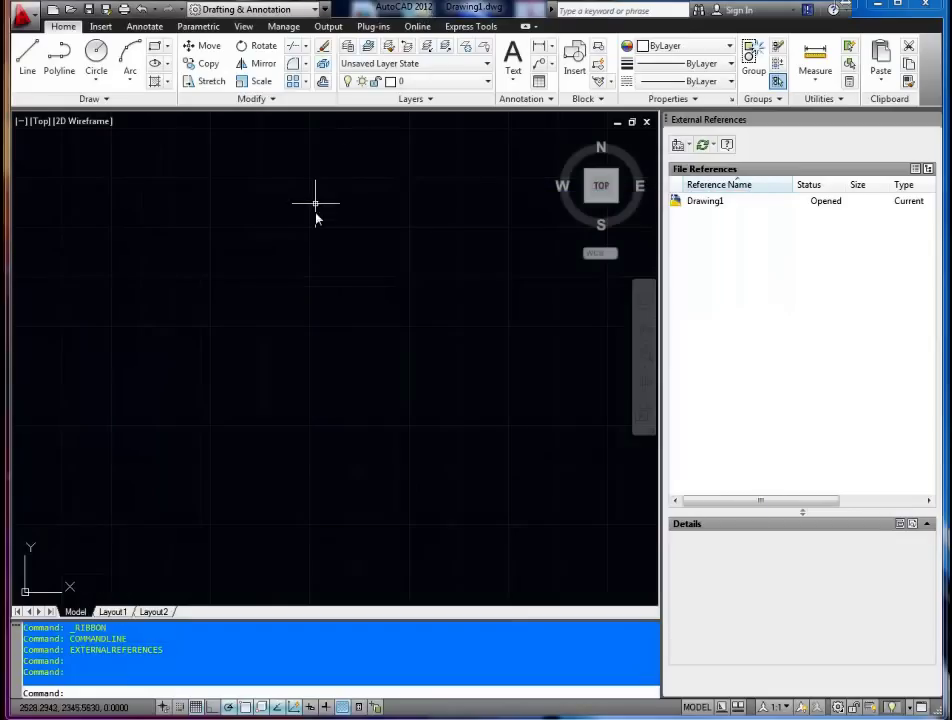
click(54, 12)
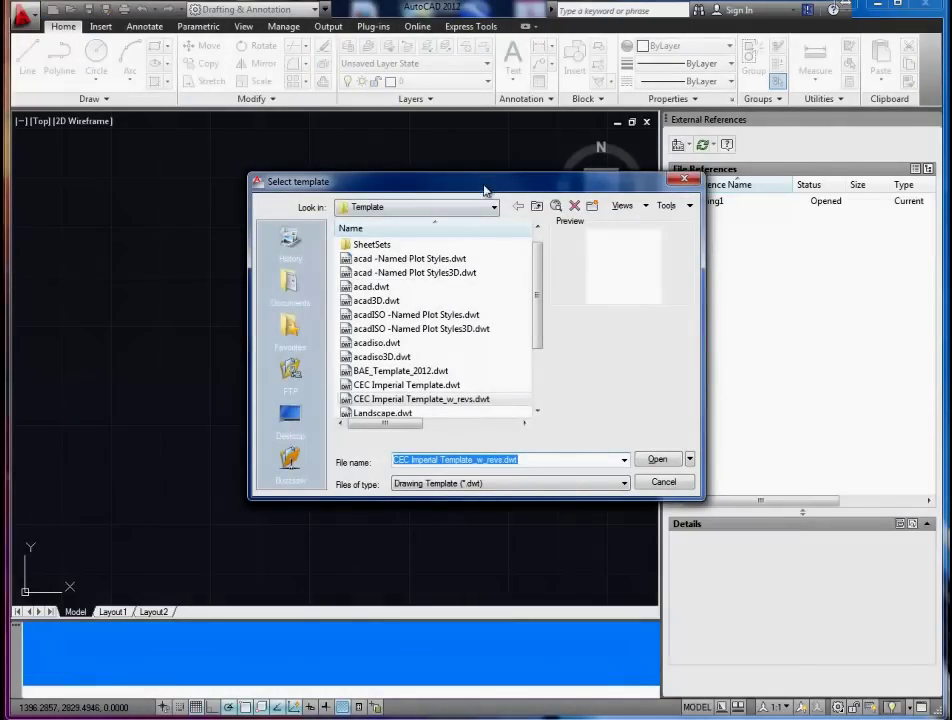
drag(487, 183, 395, 186)
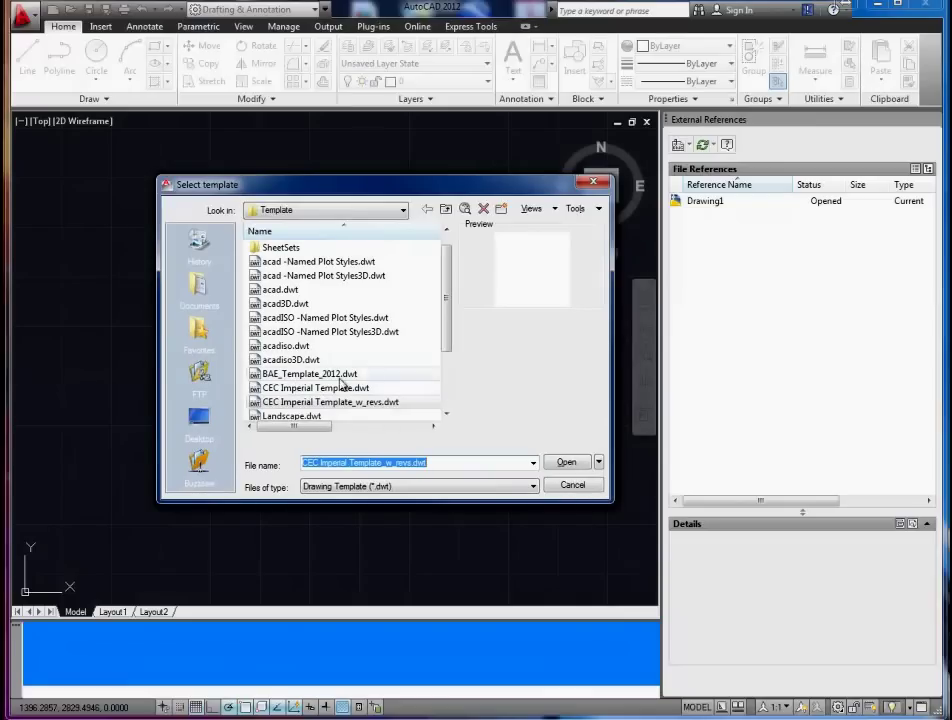
Step: Examine the templates in the default Template folder, including BAE_Template_2012.dwt, and check where that folder sits in the directory tree
drag(444, 305, 444, 353)
scroll(304, 368, up, 2)
click(297, 375)
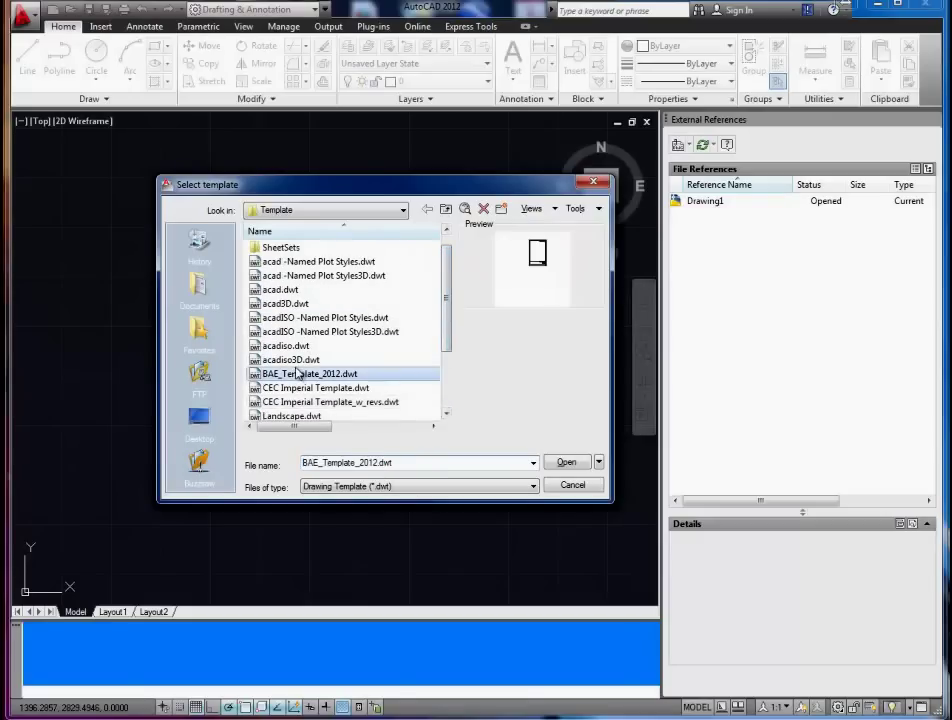
click(406, 210)
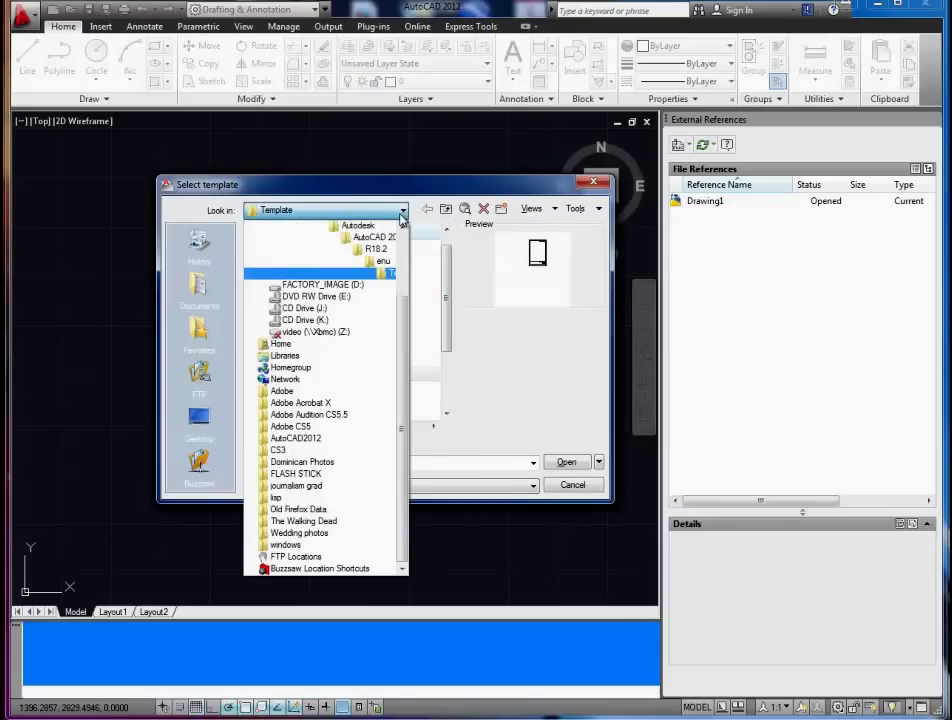
drag(404, 334, 406, 263)
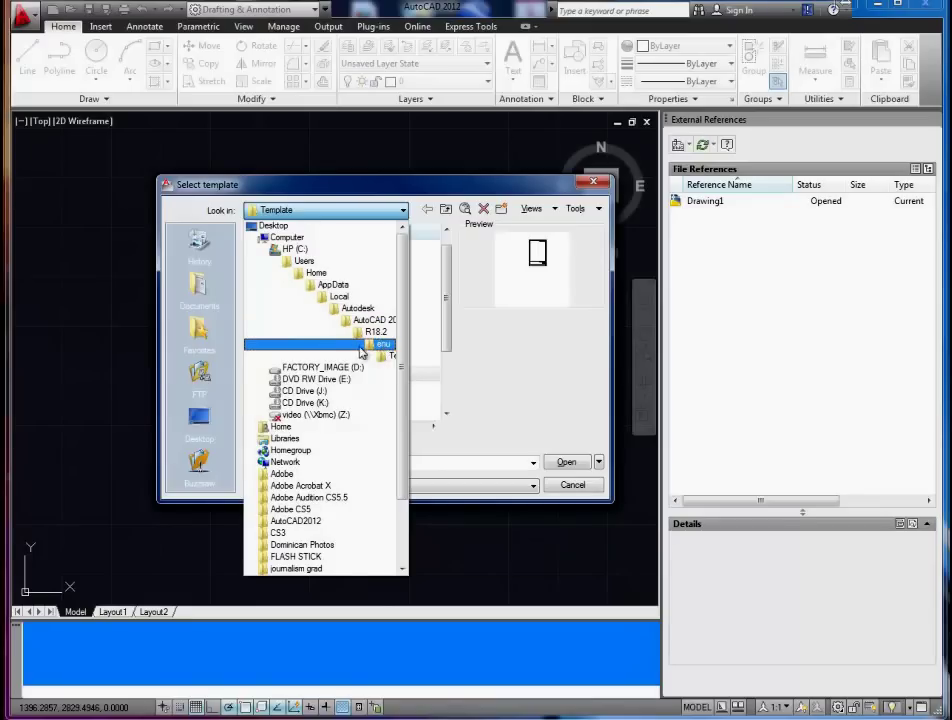
click(388, 355)
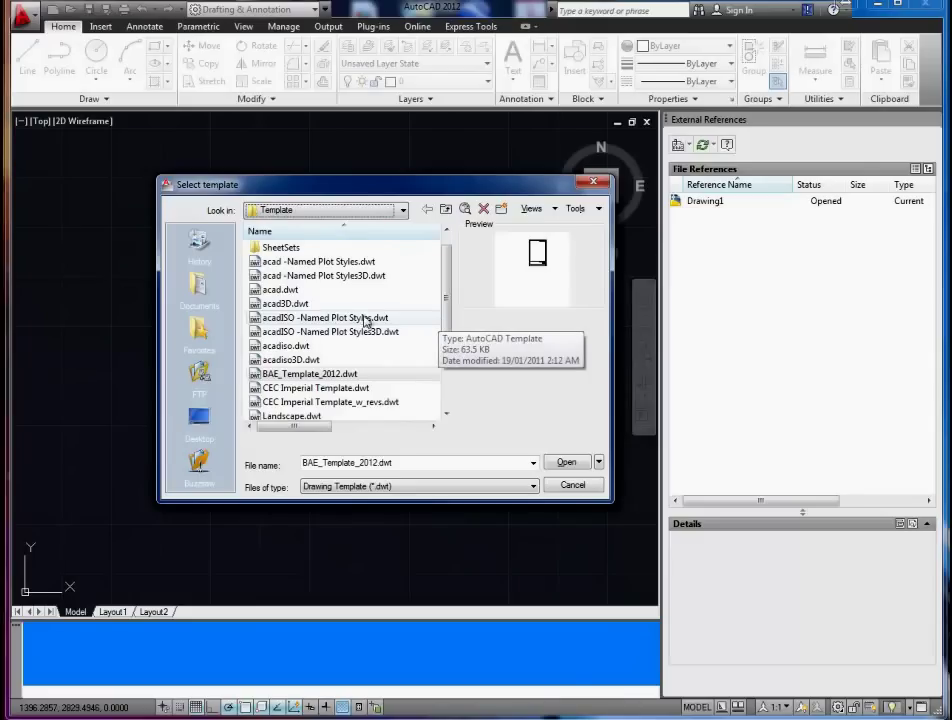
Step: Point the template selection to the copied folder path, C:\Users\Home\Documents\AutoCAD Tutorials\Downloaded Templates
drag(410, 461, 259, 470)
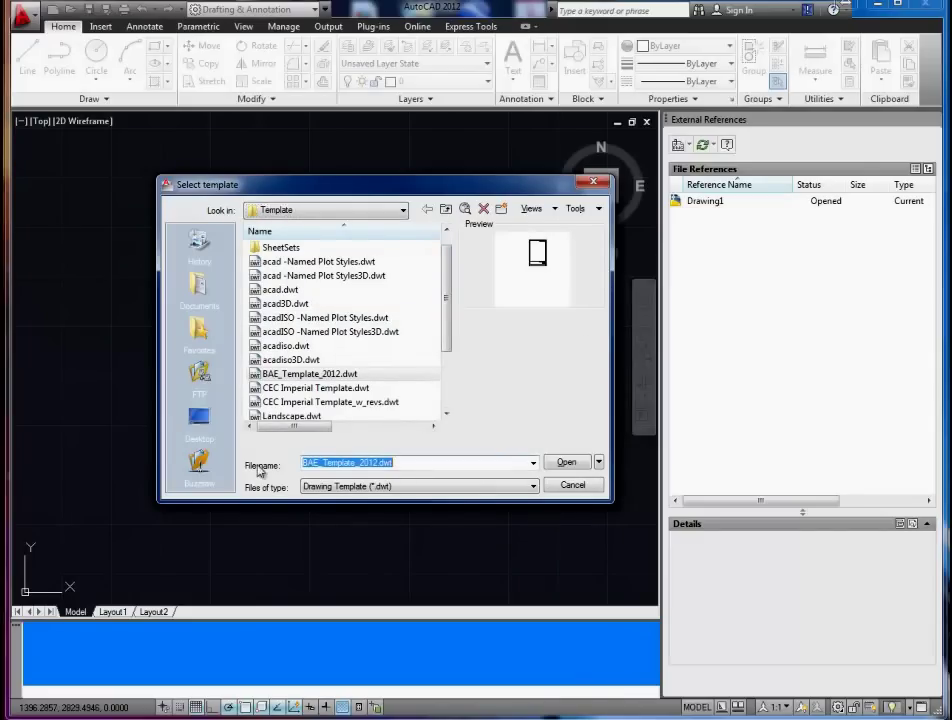
key(ctrl+v)
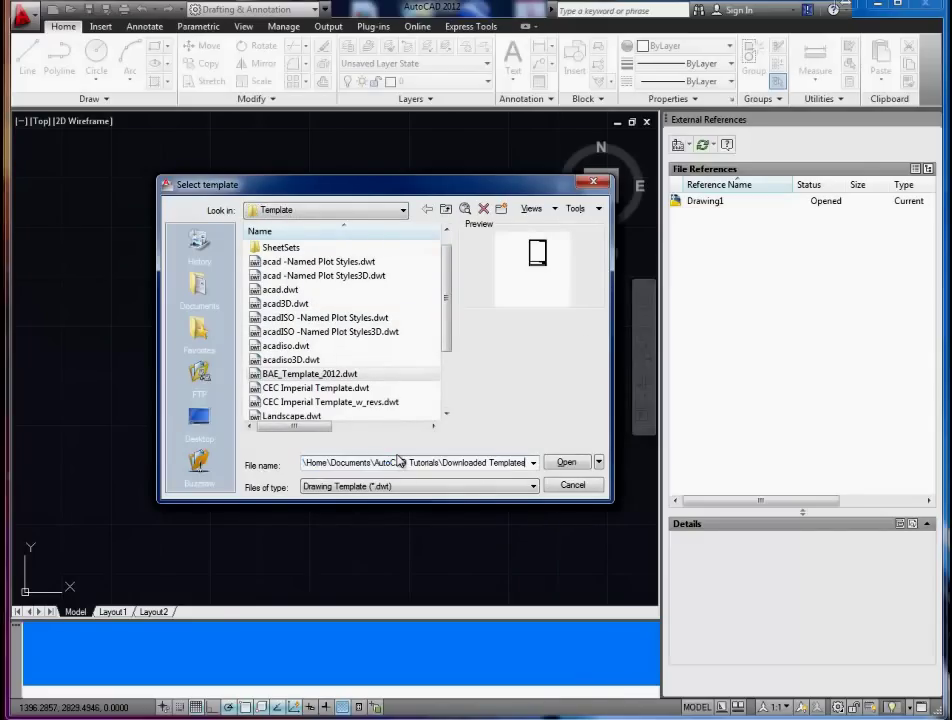
click(566, 463)
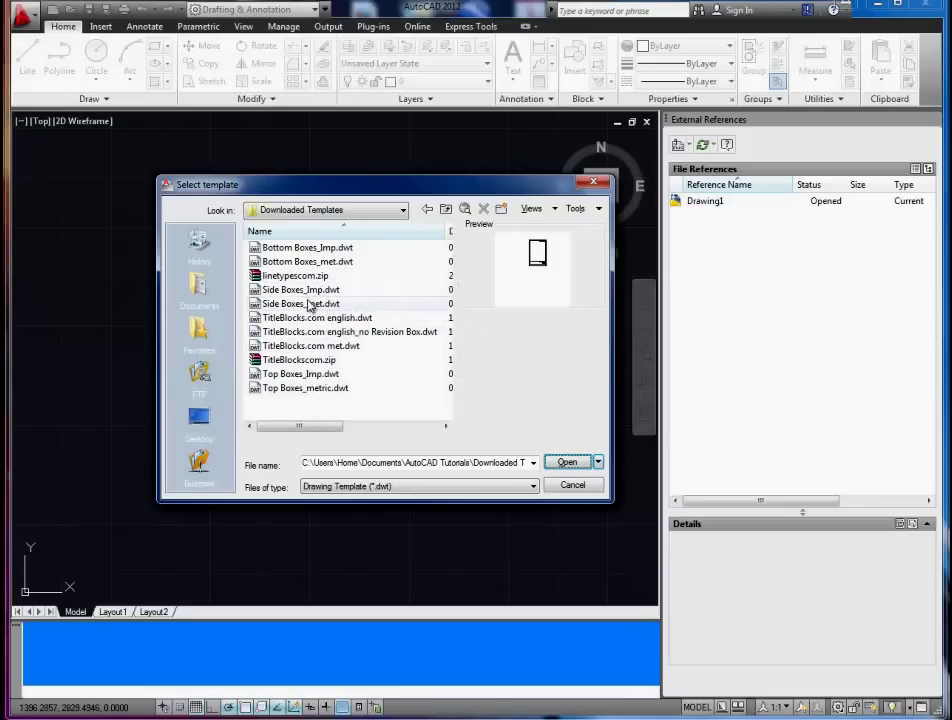
Step: Create the new drawing from the Bottom Boxes_met.dwt template and bring the whole title block sheet into view
click(315, 261)
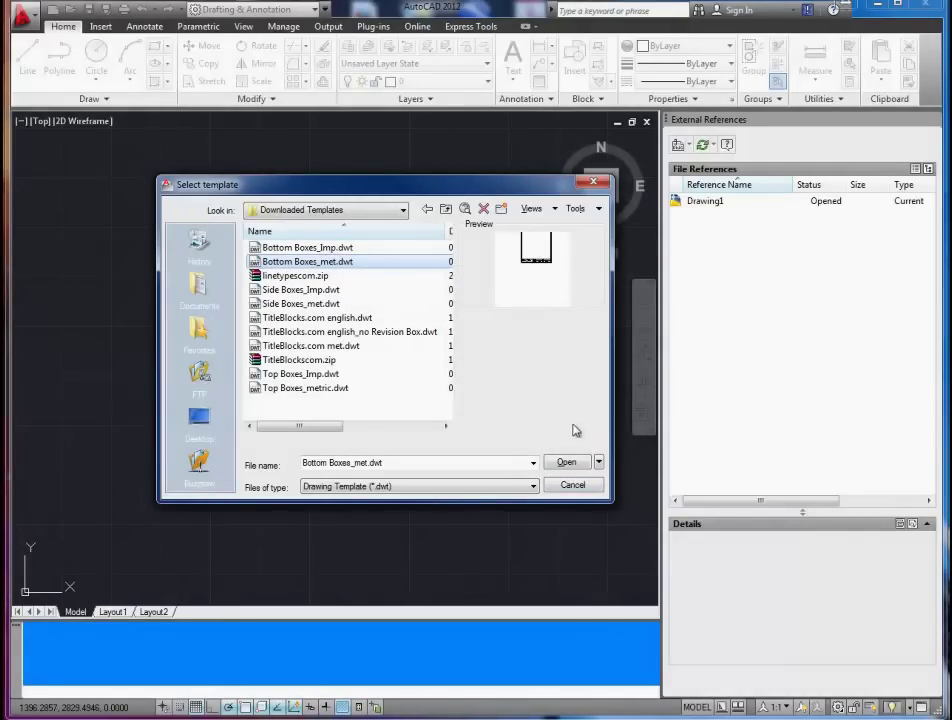
click(565, 462)
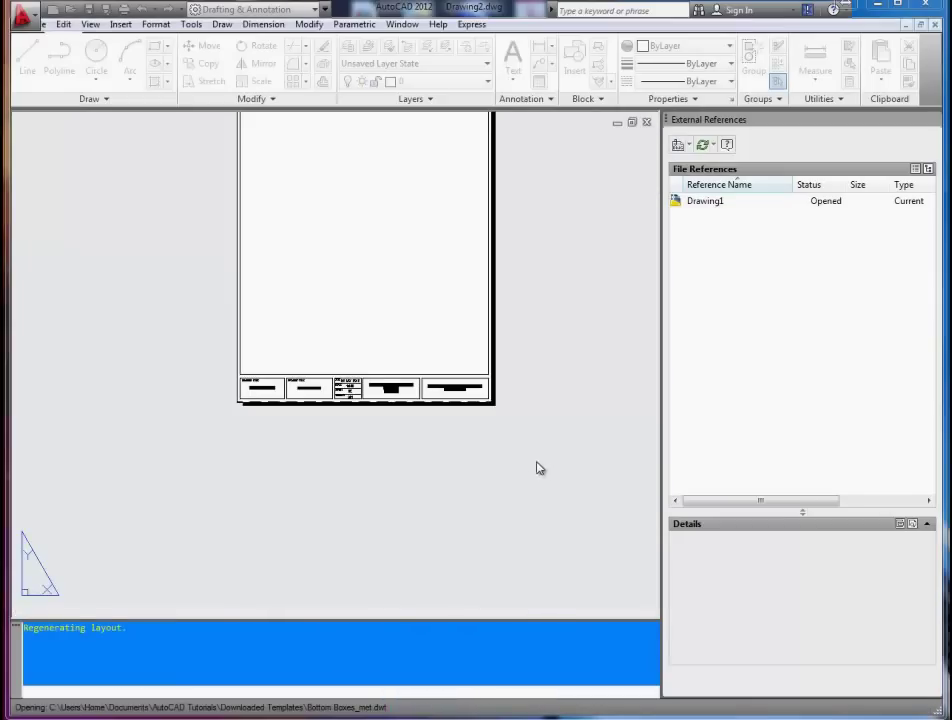
middle_drag(365, 334, 340, 460)
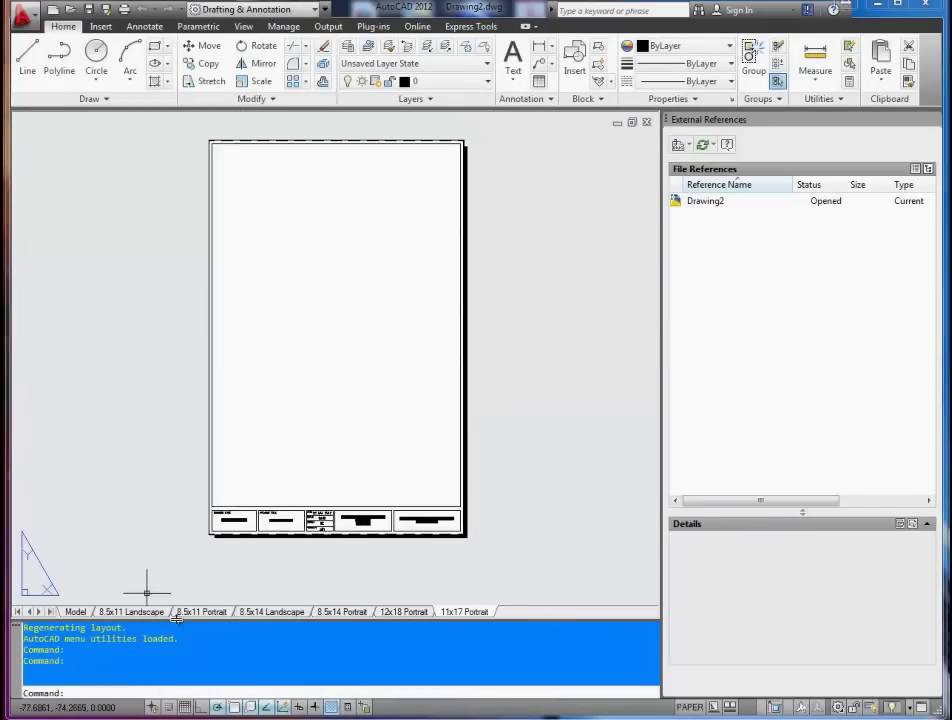
Step: Look through the template's sheet layouts from 12x18 Portrait to 8.5x11 Landscape
click(410, 612)
click(344, 612)
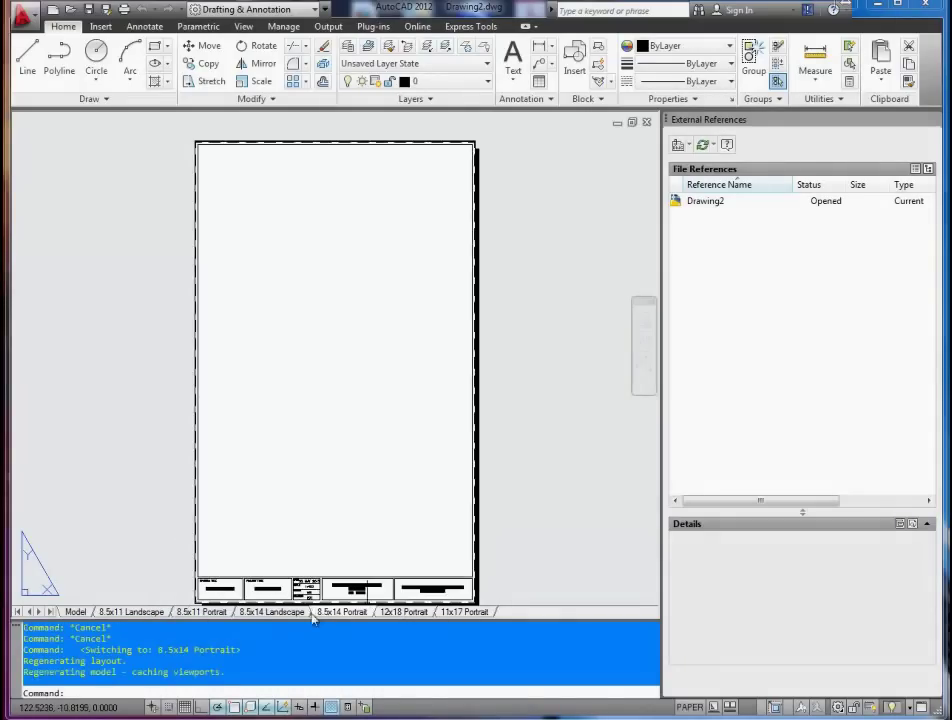
click(292, 612)
click(201, 611)
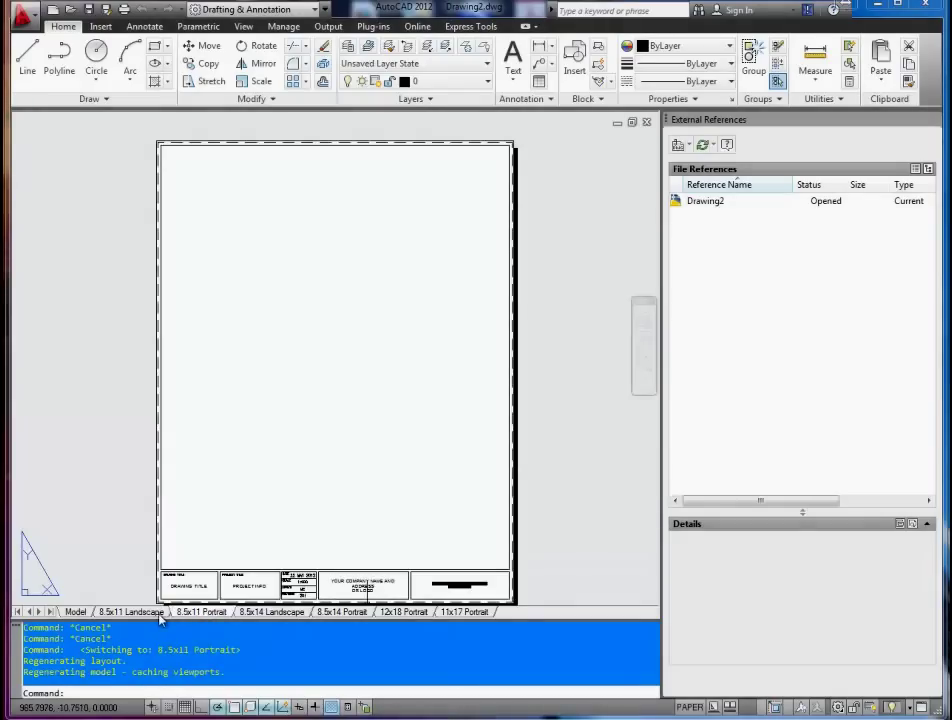
click(131, 611)
Step: Check the plotter, paper size and plot settings in the page setup of the 8.5x11 Landscape layout, leaving them unmodified
right_click(140, 611)
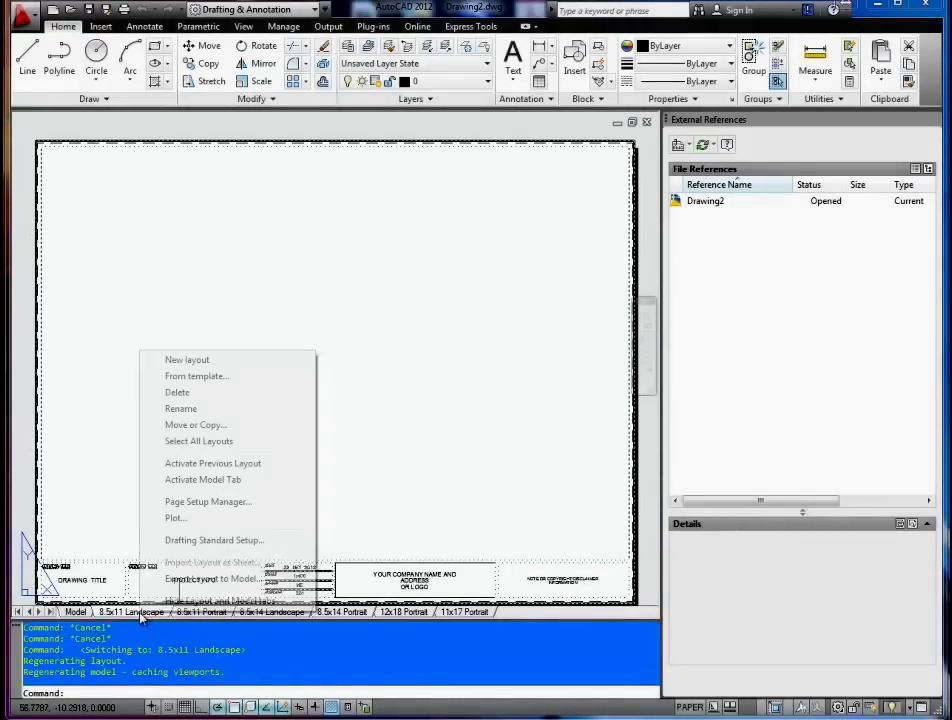
click(201, 502)
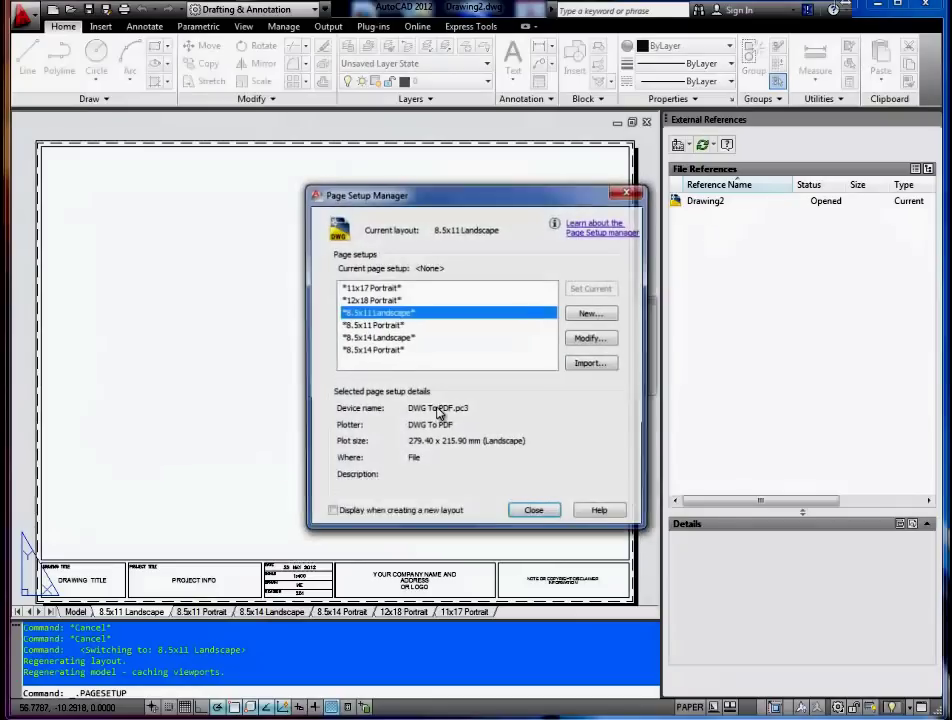
click(597, 340)
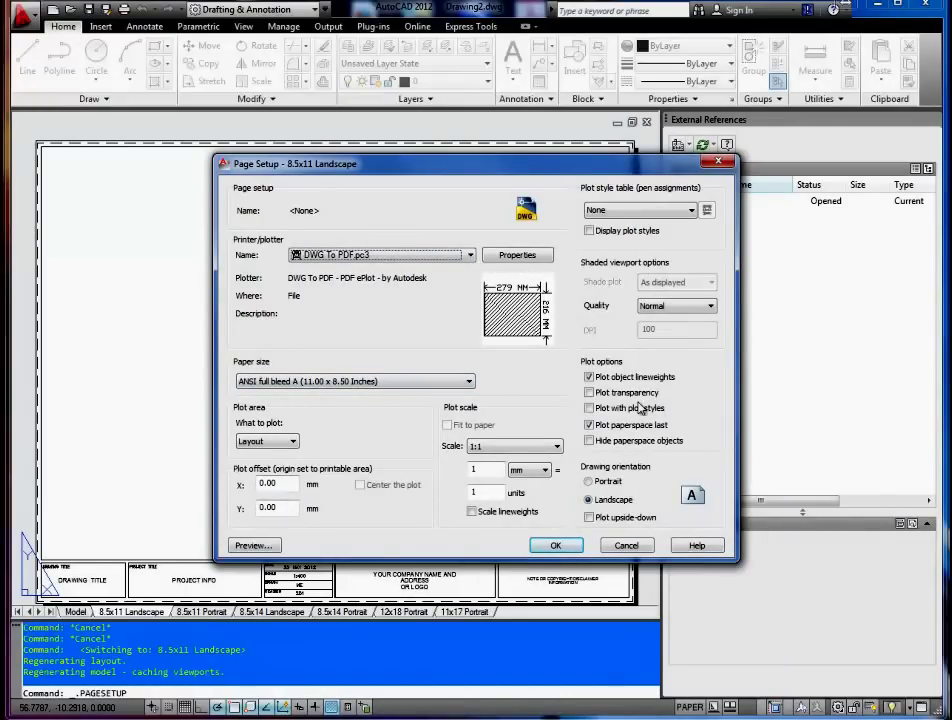
click(627, 545)
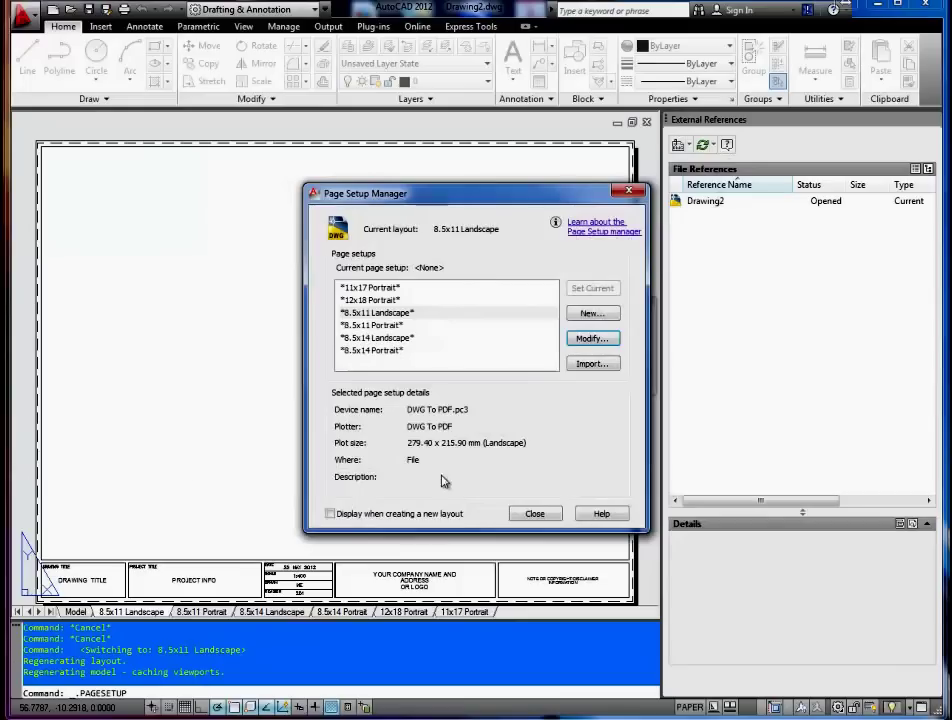
click(533, 516)
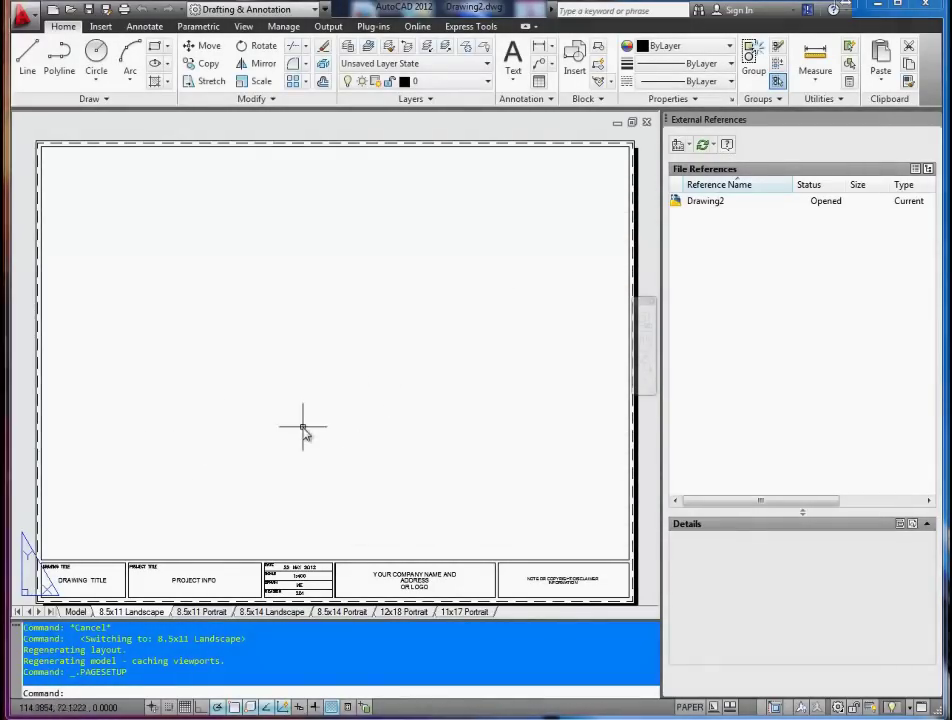
Step: Enter and leave the viewport on the 8.5x11 Landscape layout, and compare the layout with model space
double_click(309, 418)
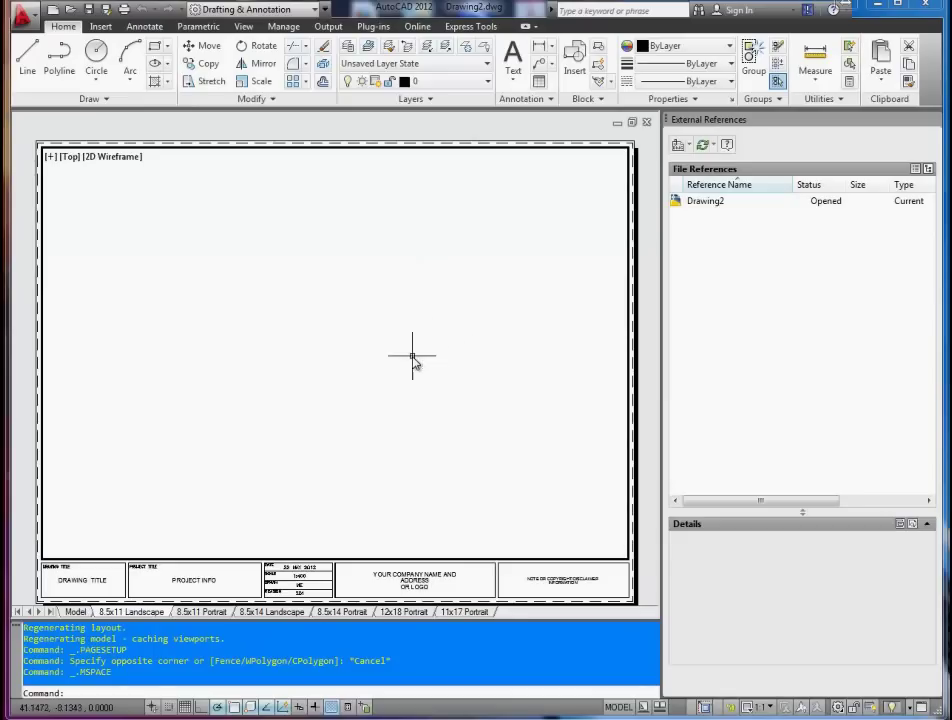
double_click(646, 407)
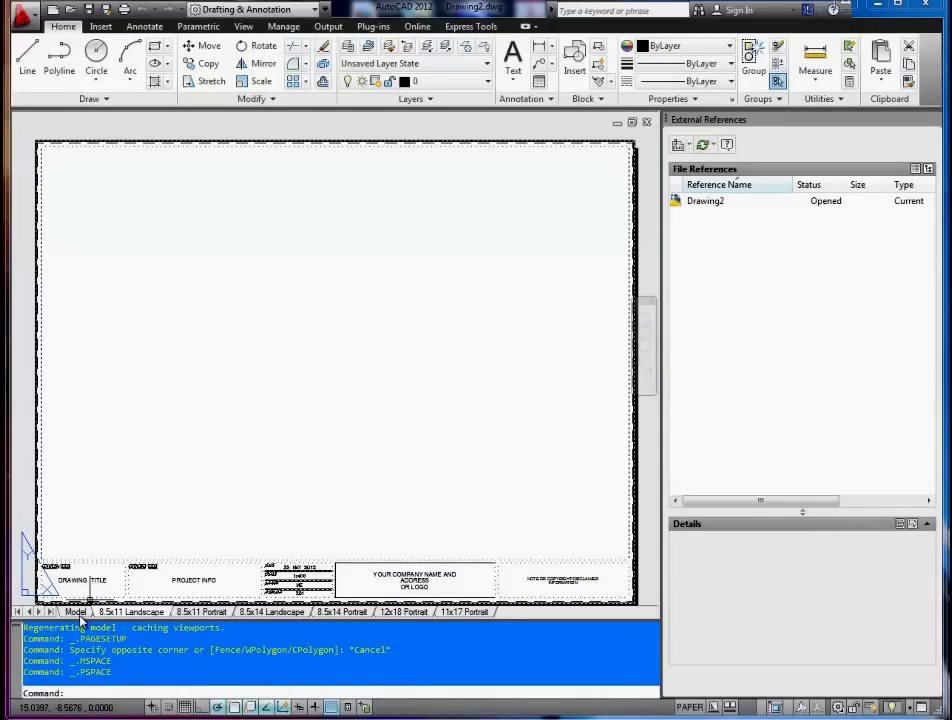
click(78, 613)
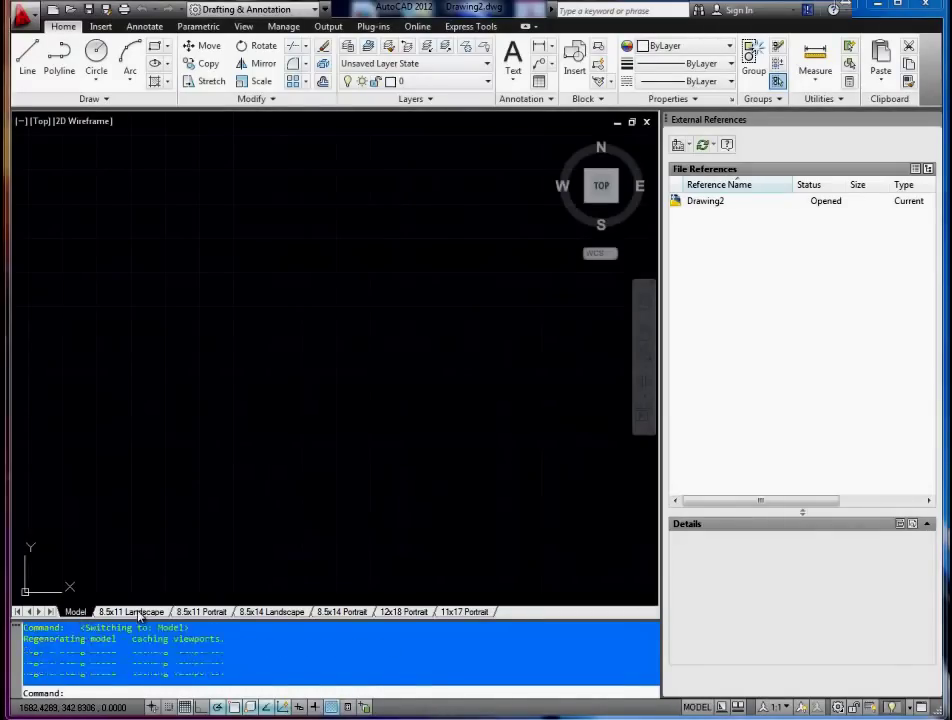
click(139, 613)
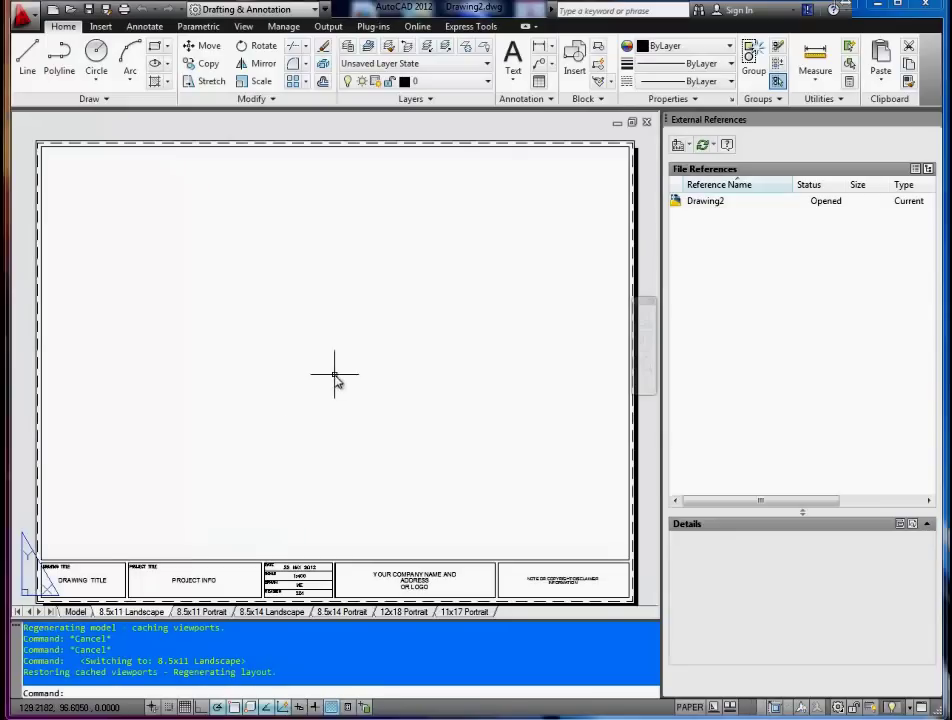
Step: Open Water Line Example.dwg from the CAD Demos folder inside AutoCAD Tutorials in Documents
click(70, 9)
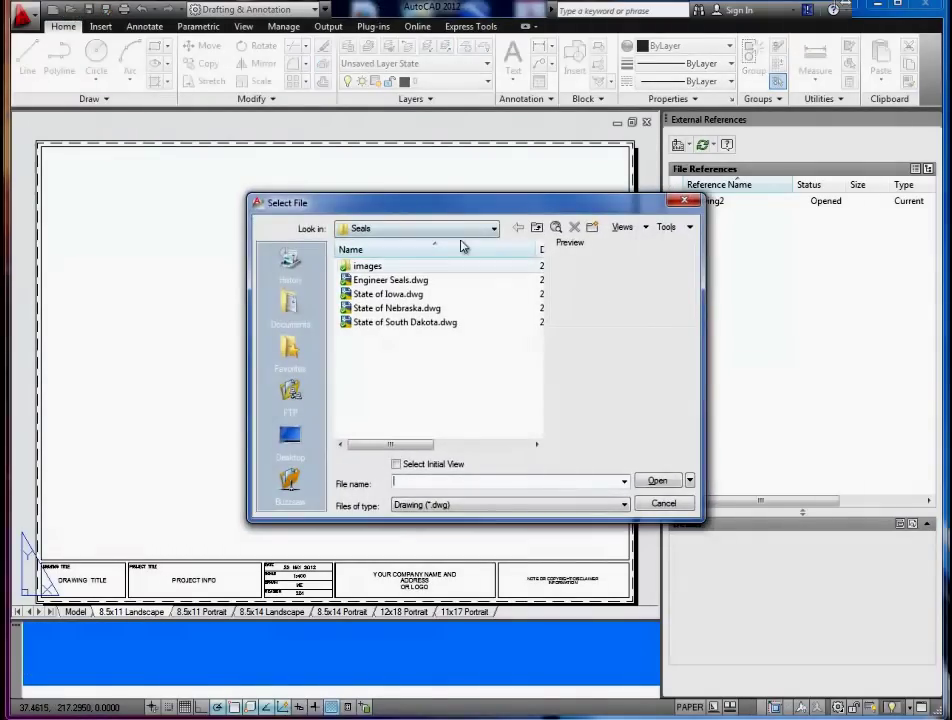
click(492, 229)
scroll(440, 280, up, 2)
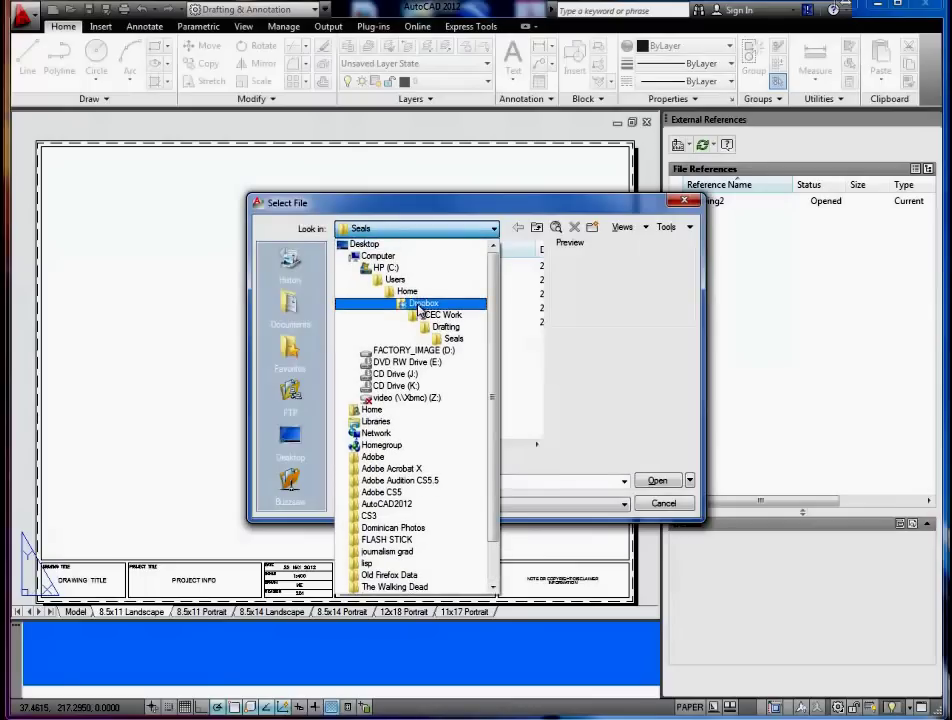
click(418, 303)
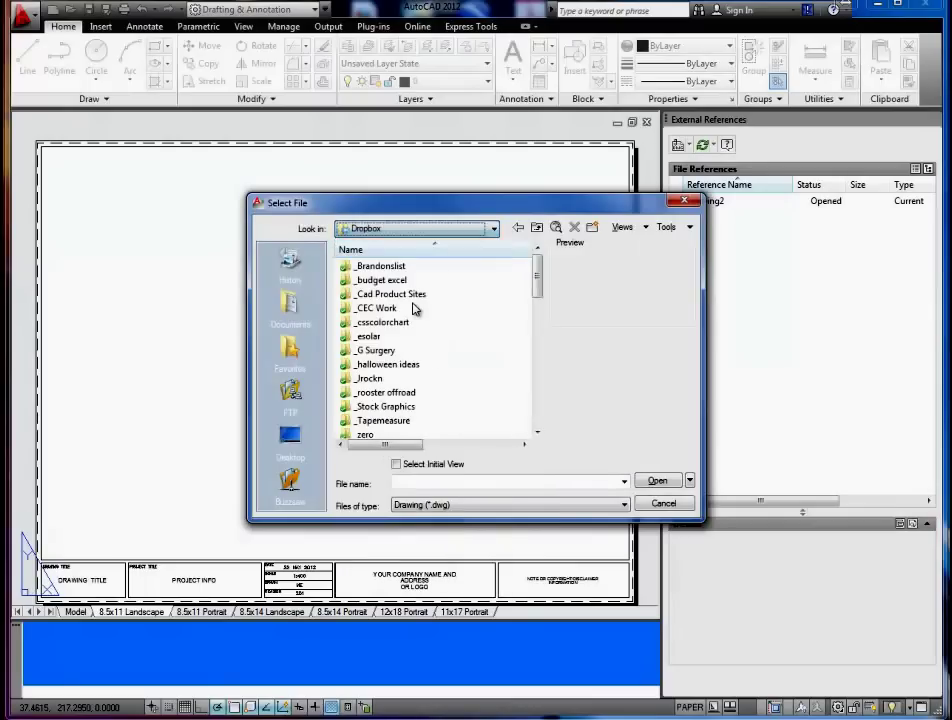
click(486, 228)
scroll(455, 262, up, 1)
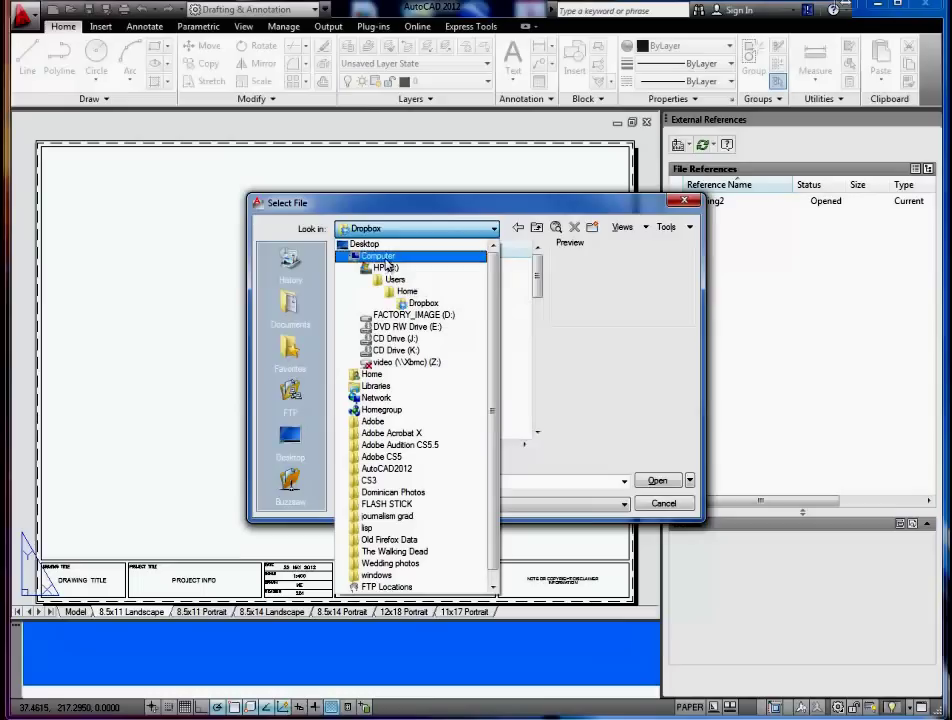
click(294, 310)
click(291, 303)
double_click(381, 339)
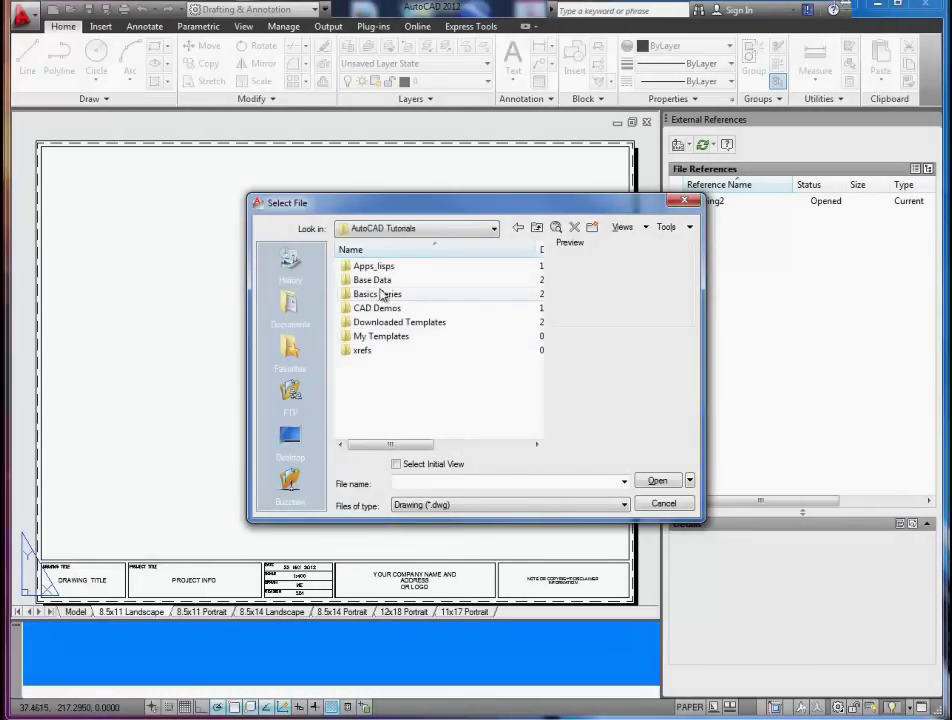
double_click(383, 310)
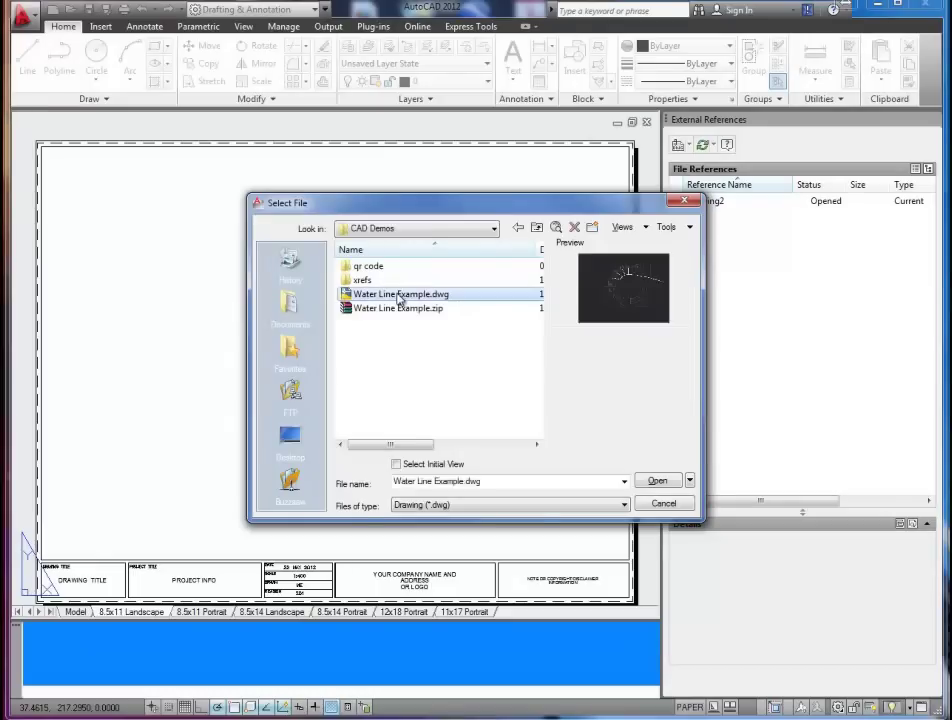
double_click(397, 296)
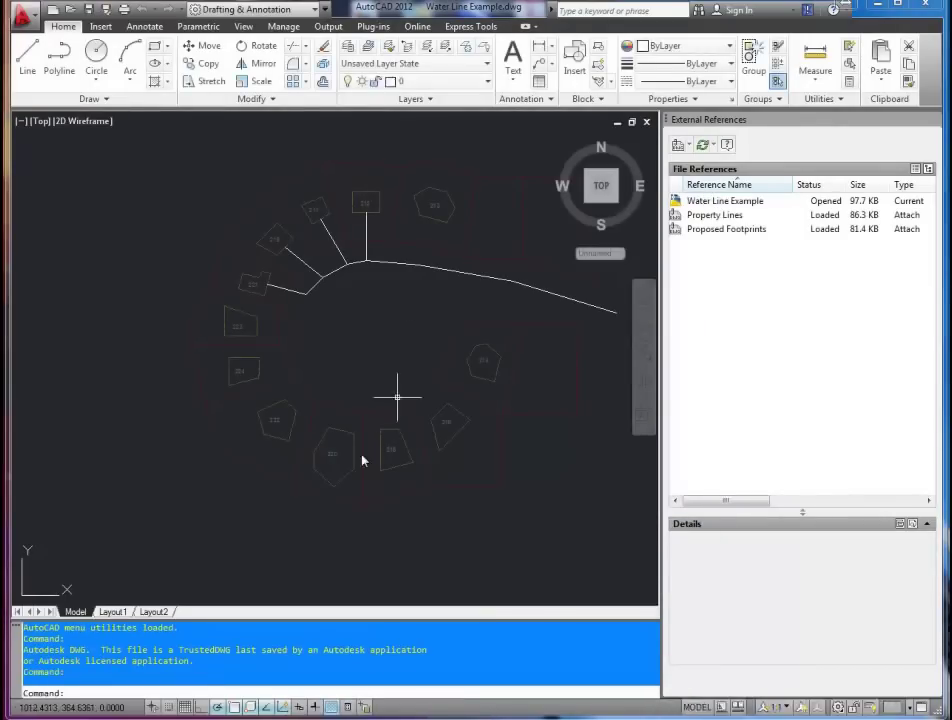
Step: Look at the drawing's Layout1 and Layout2 sheets, and return to Layout1 to view its layout options
click(112, 612)
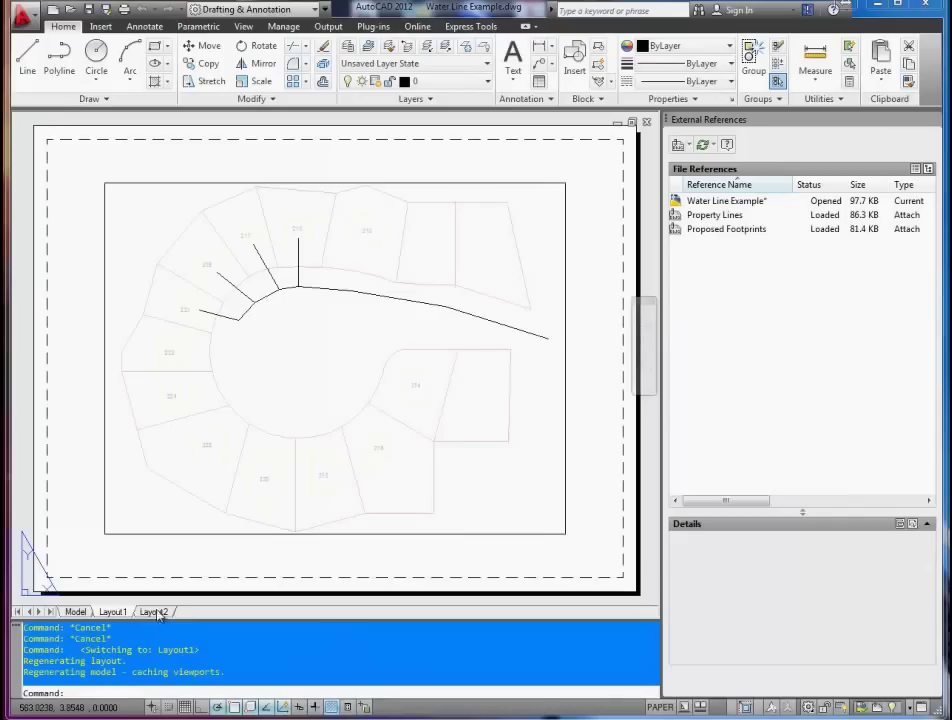
click(155, 612)
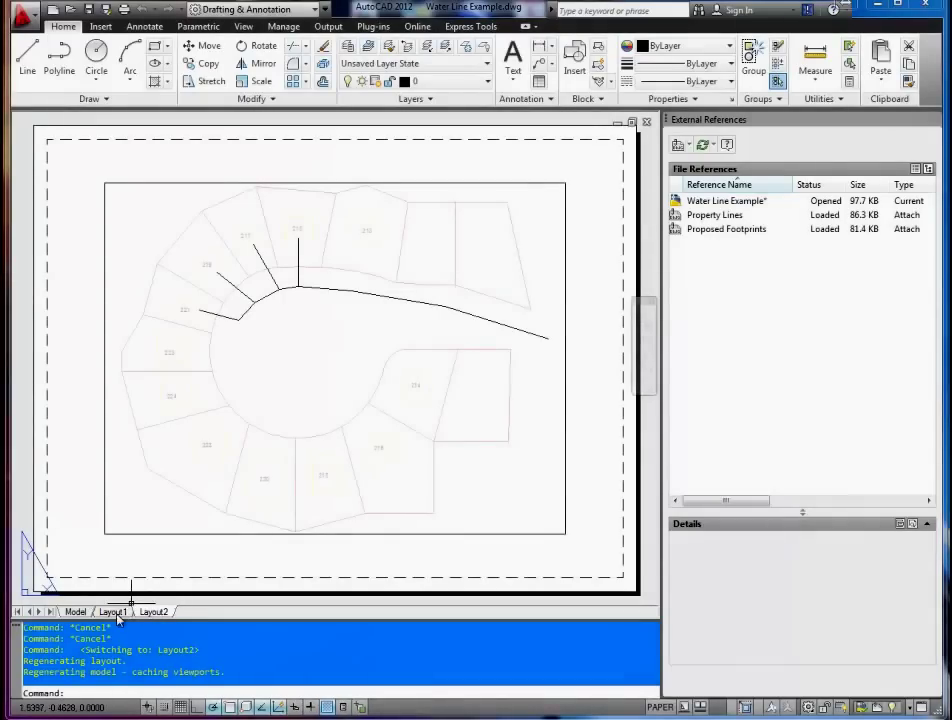
click(112, 612)
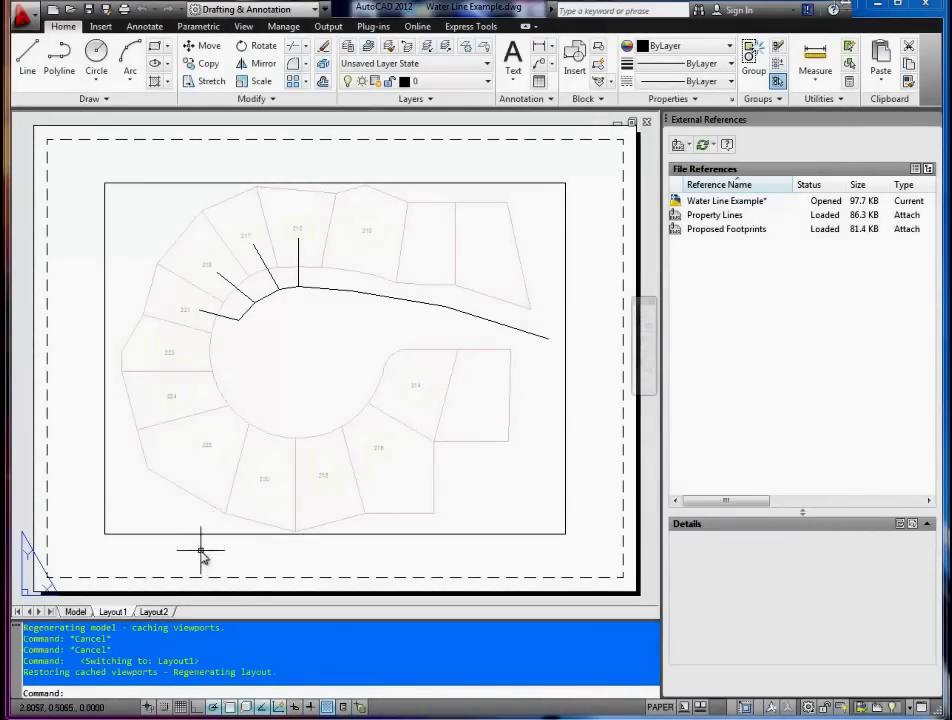
right_click(122, 614)
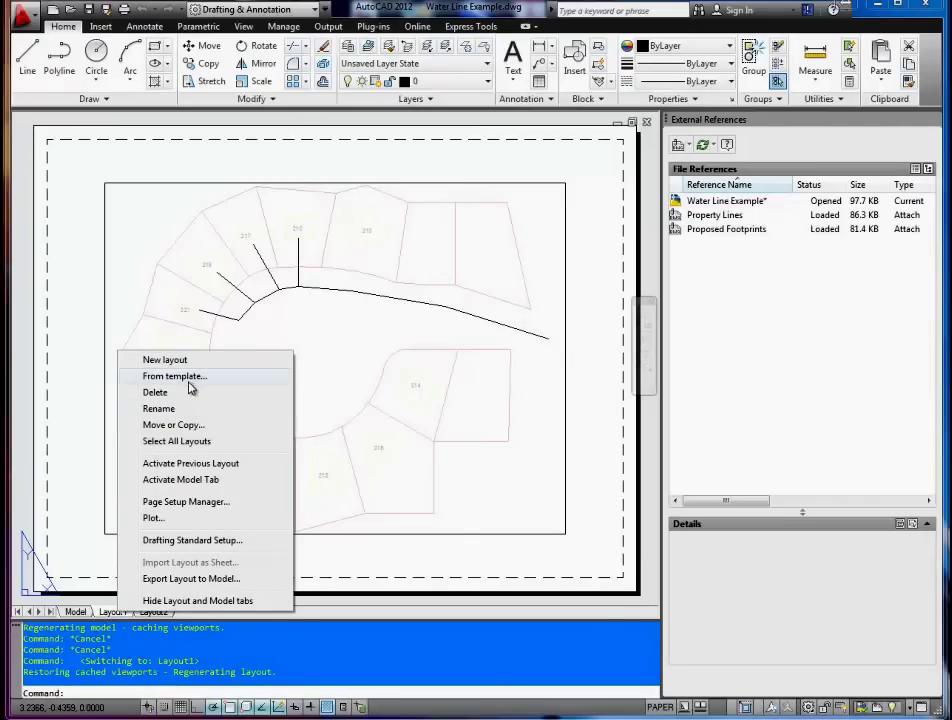
click(104, 561)
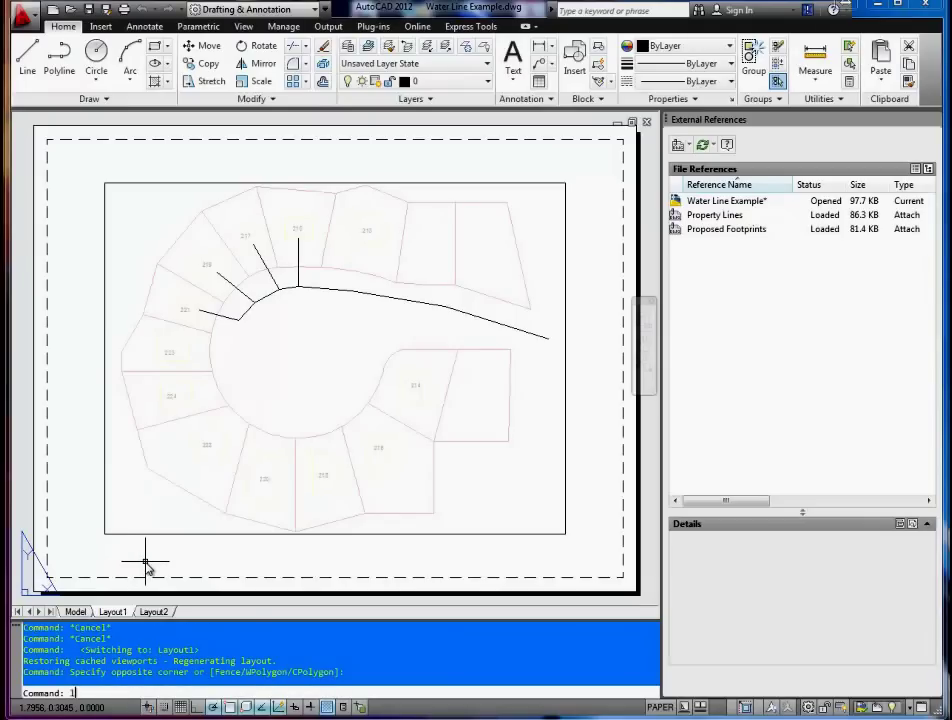
text(LAYOUT)
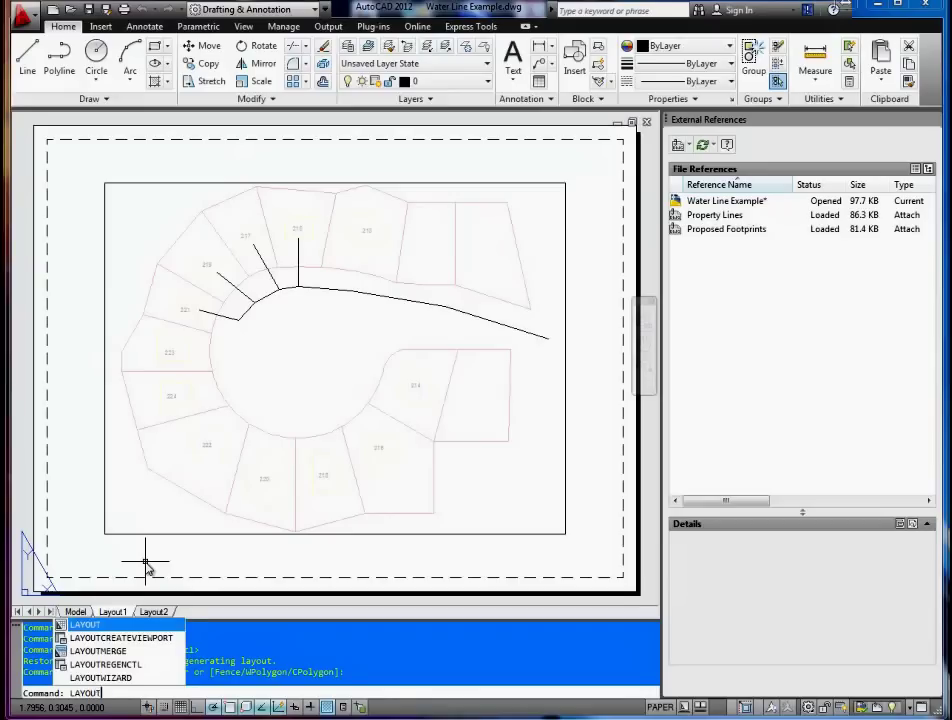
key(Return)
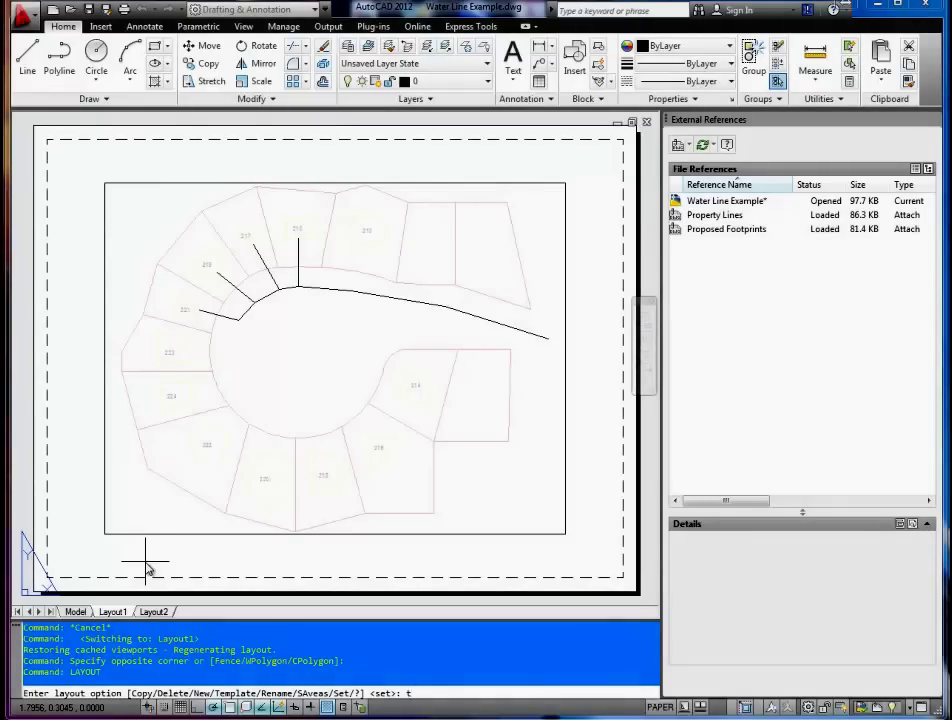
text(t)
key(Return)
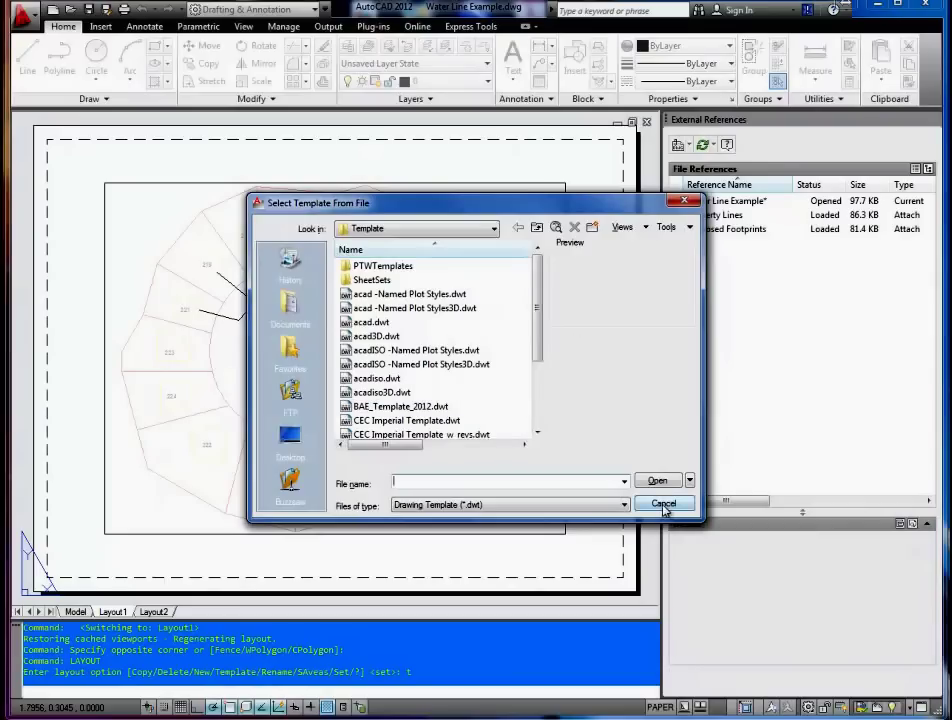
click(663, 503)
Step: Start adding a layout from a template, using Top Boxes_metric.dwt in the Downloaded Templates folder of AutoCAD Tutorials
right_click(132, 604)
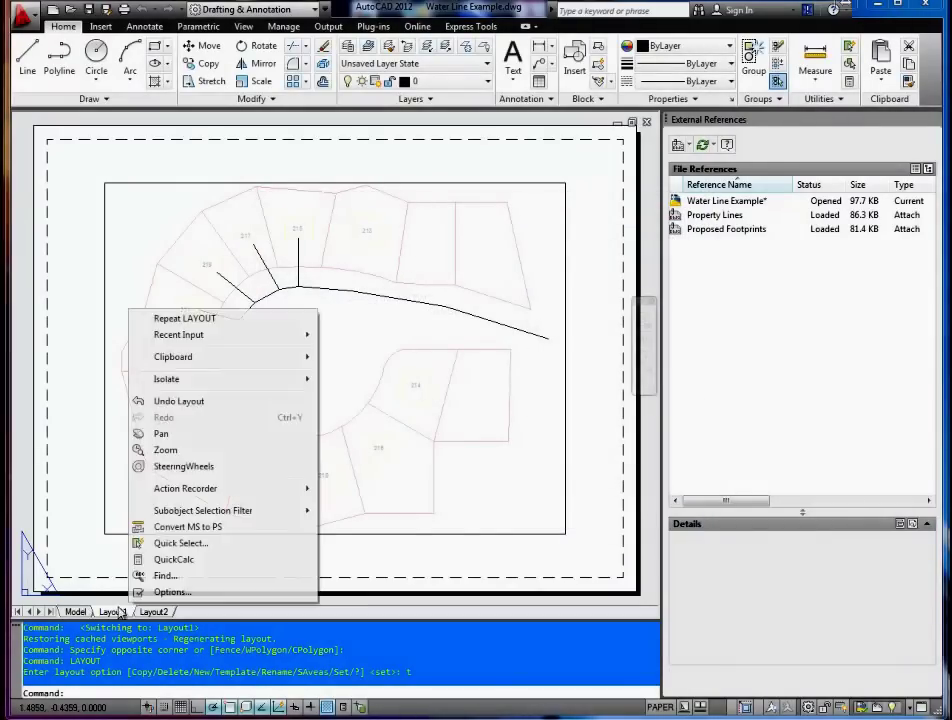
right_click(115, 612)
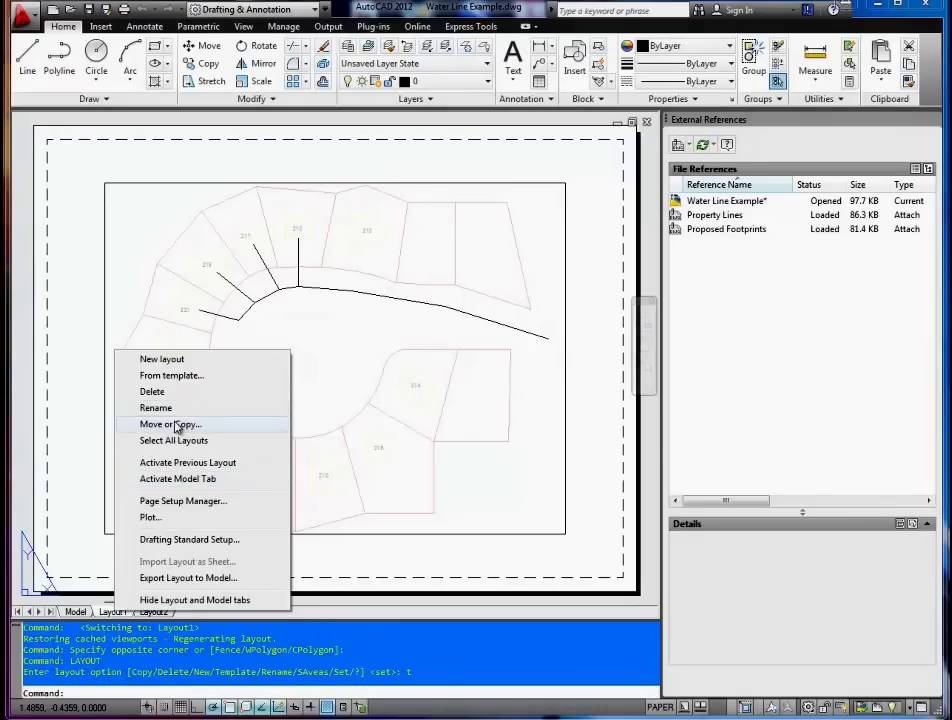
click(170, 377)
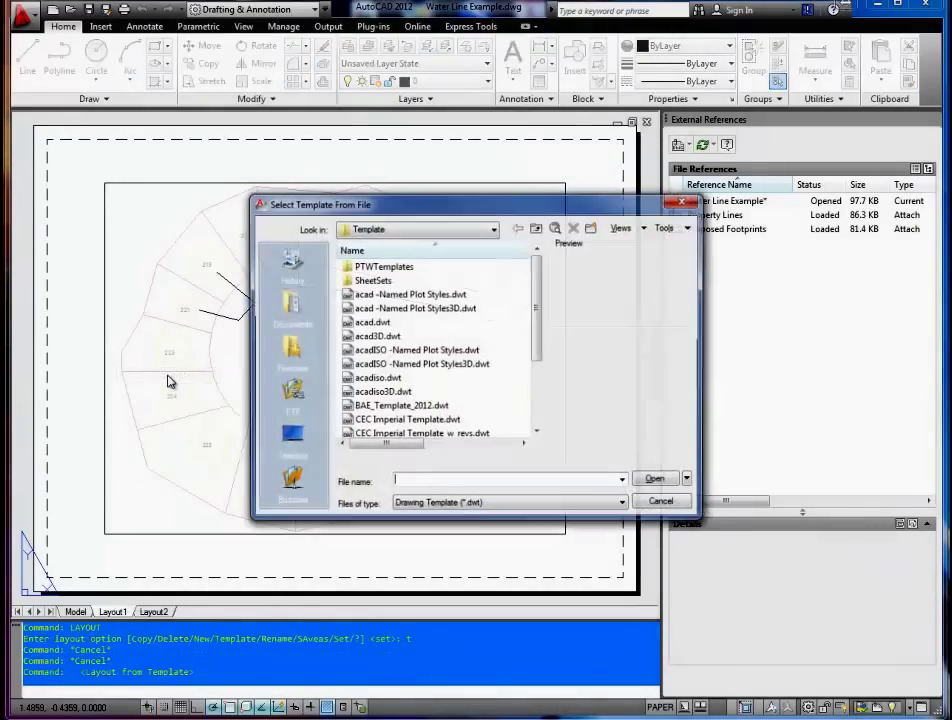
right_click(450, 483)
click(489, 541)
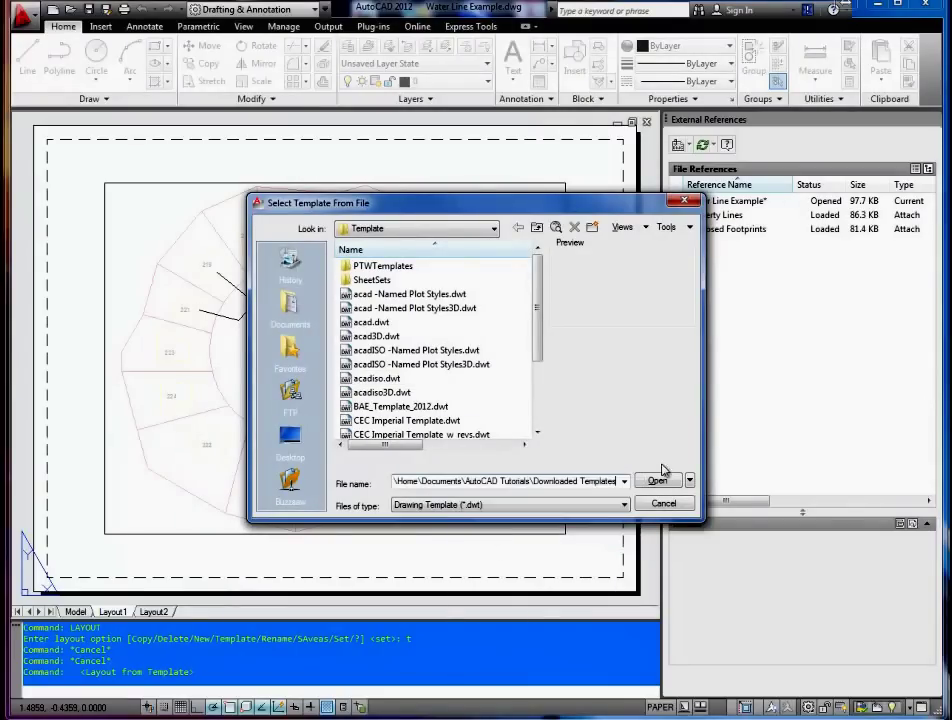
click(660, 486)
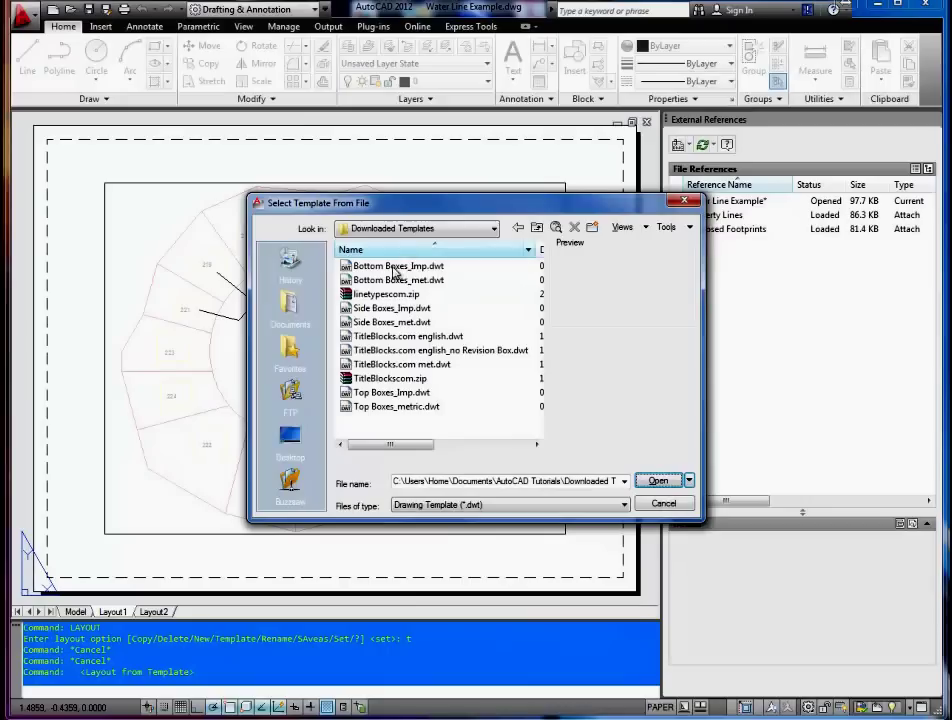
click(390, 407)
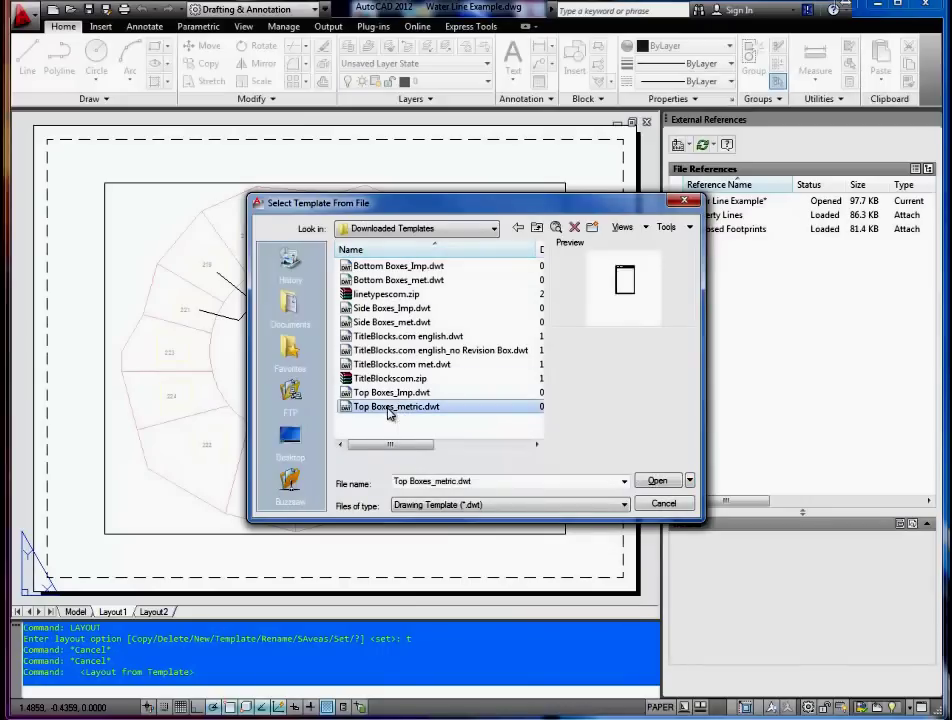
click(657, 482)
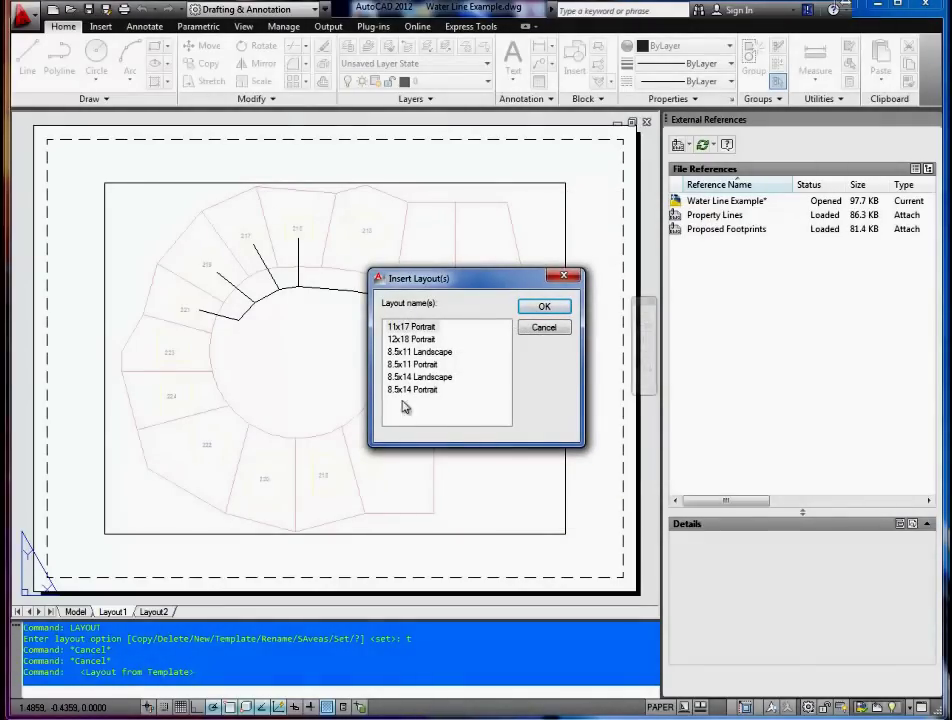
click(416, 328)
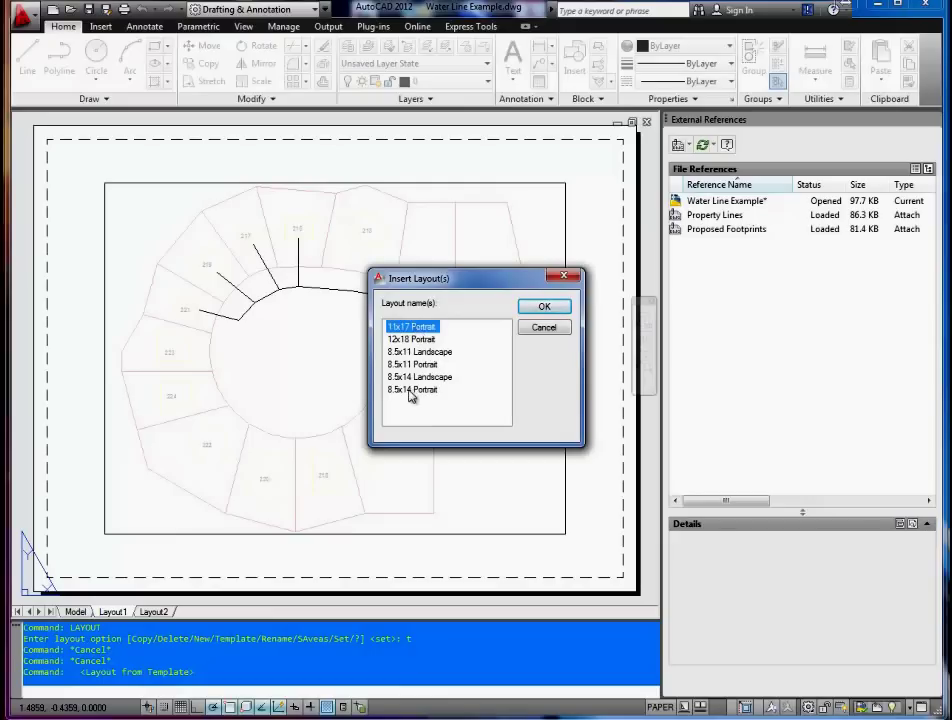
ctrl+click(418, 366)
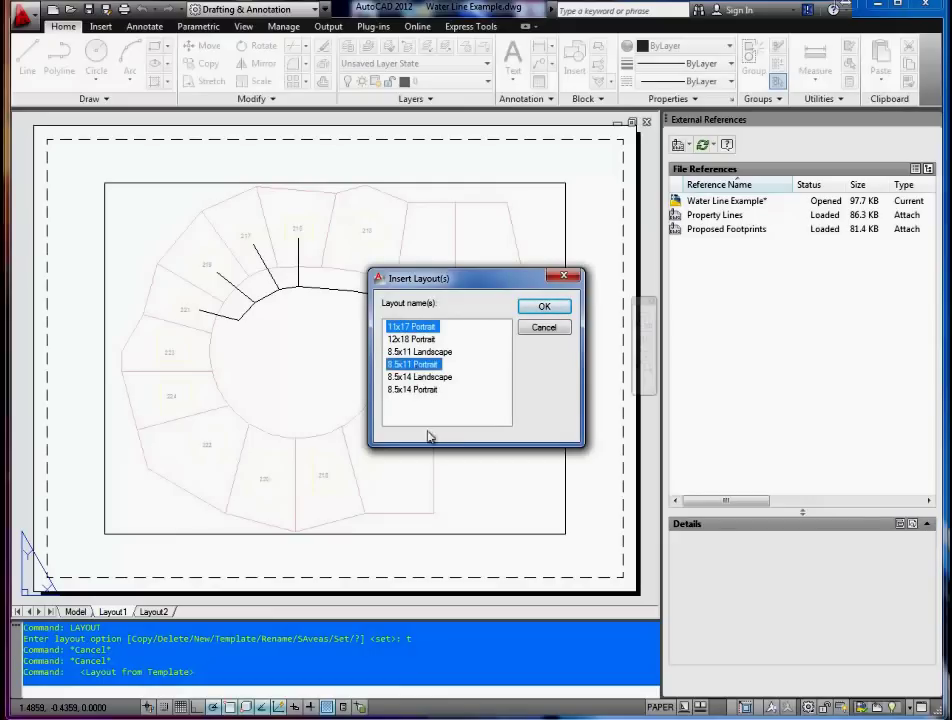
ctrl+click(423, 391)
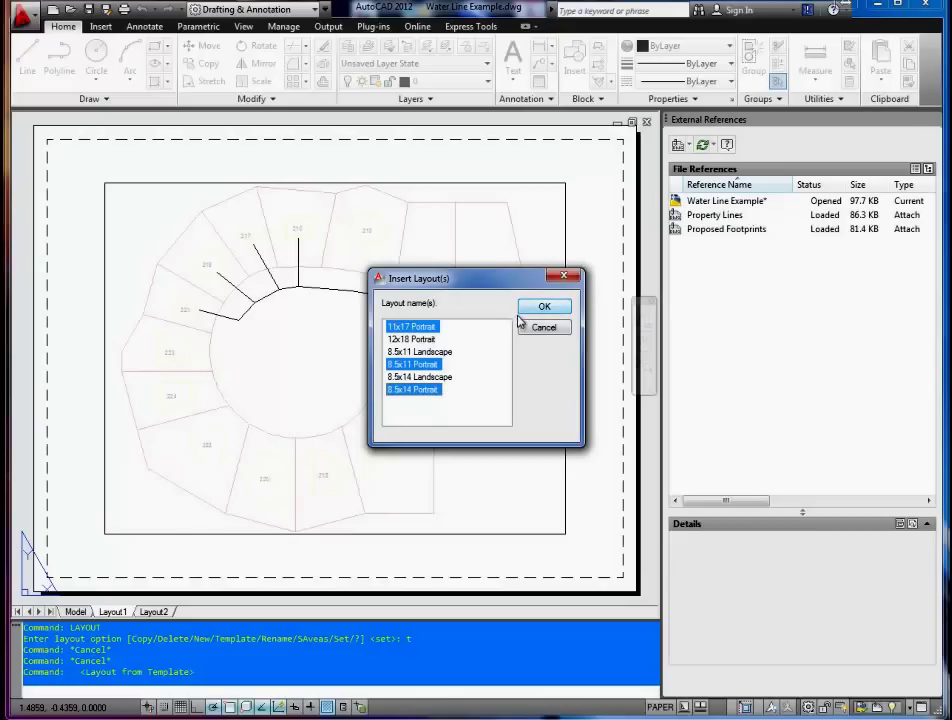
click(432, 379)
click(409, 326)
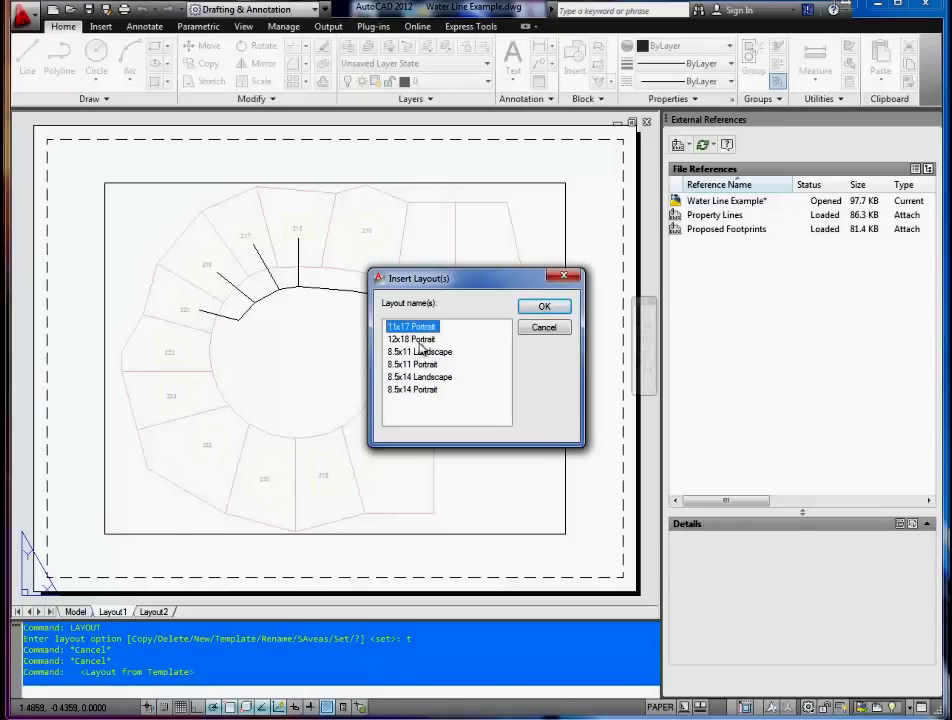
shift+click(423, 341)
shift+click(425, 353)
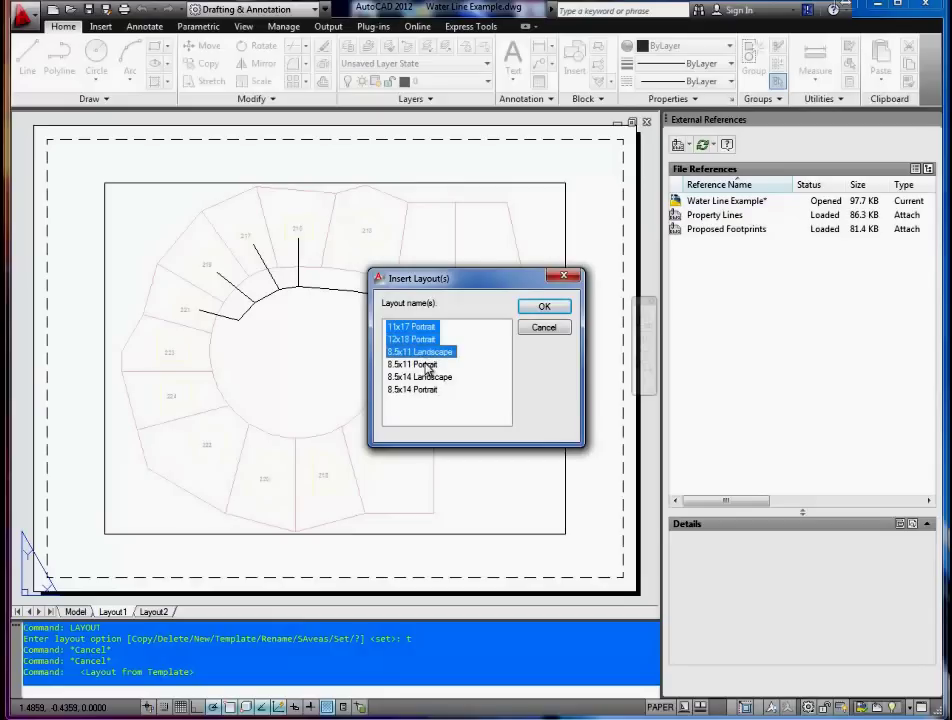
shift+click(426, 366)
shift+click(430, 378)
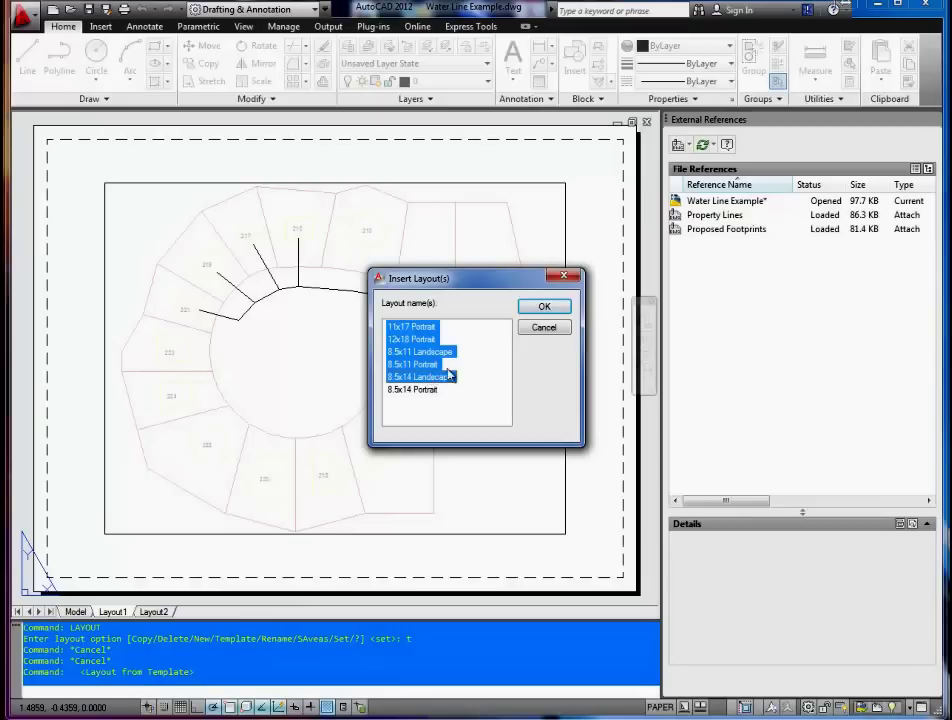
Step: Insert the 11x17 Portrait, 12x18 Portrait, 8.5x11 Portrait and 8.5x14 Portrait layouts from the template into the drawing
click(423, 330)
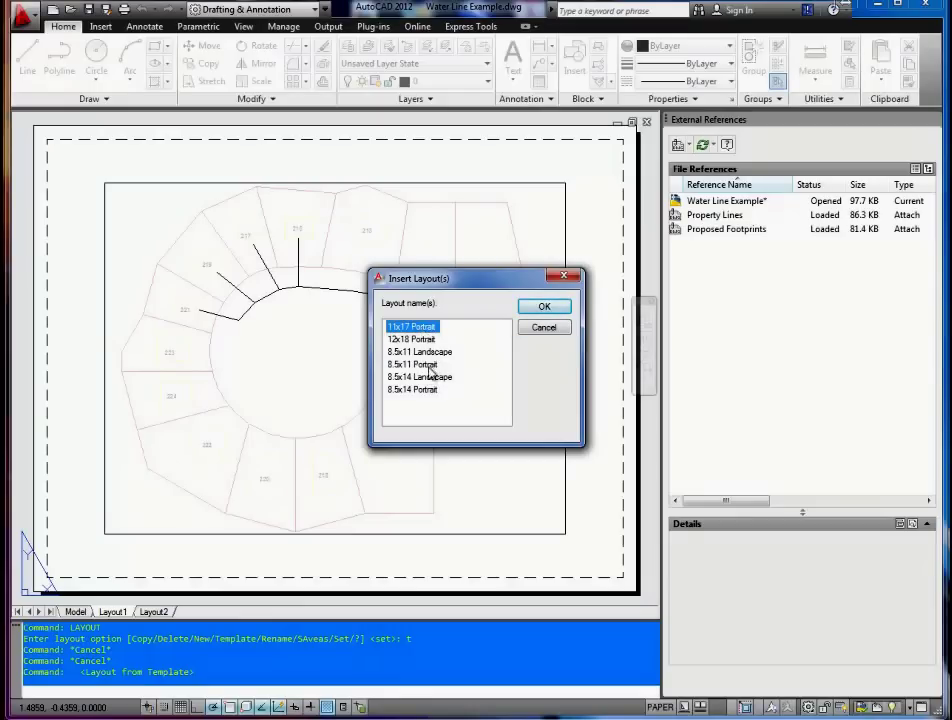
ctrl+click(418, 365)
ctrl+click(414, 340)
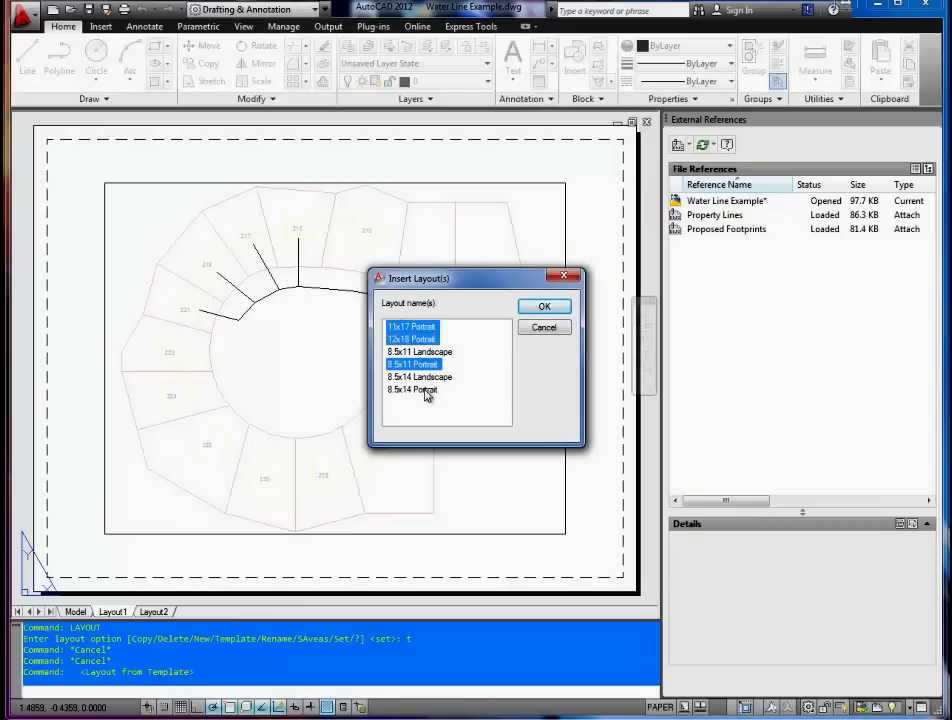
ctrl+click(424, 389)
click(540, 306)
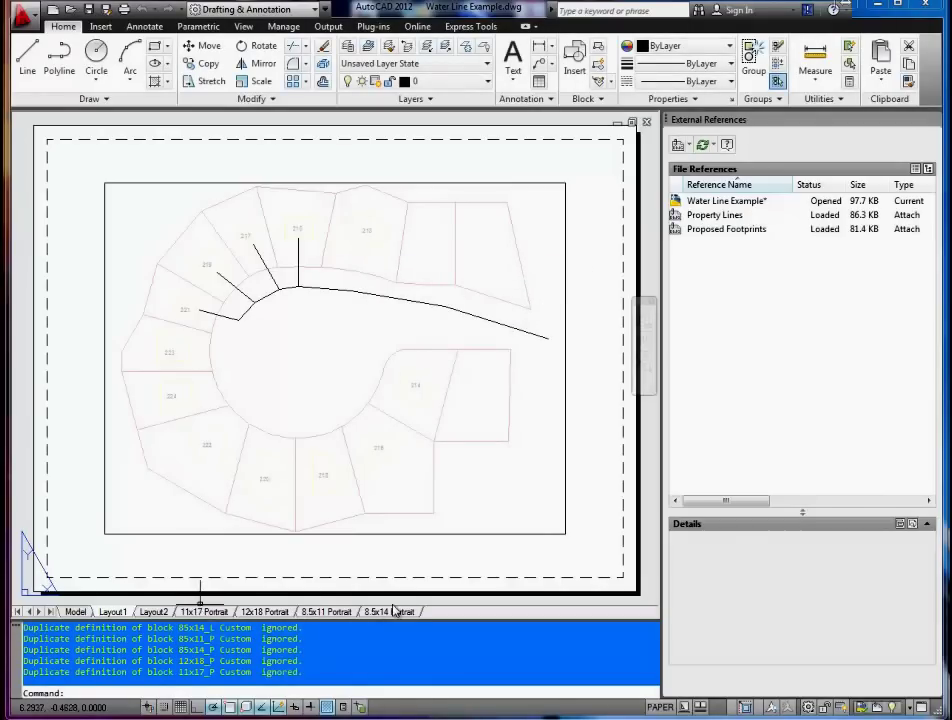
Step: Look over the inserted 11x17 Portrait sheet from its title block down to the lower border
click(212, 612)
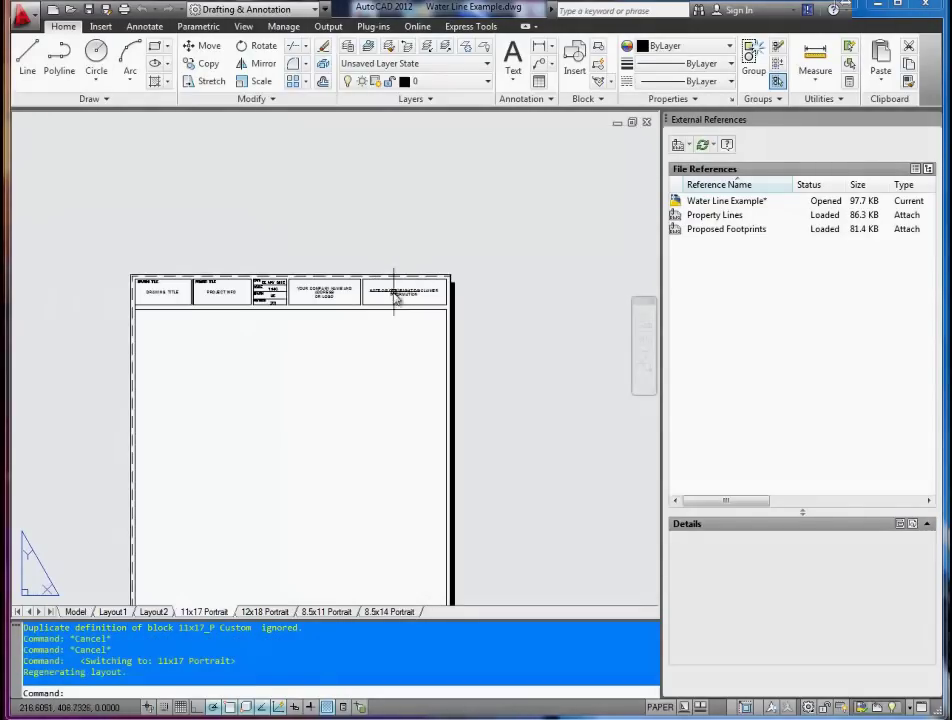
middle_drag(289, 414, 376, 219)
click(378, 315)
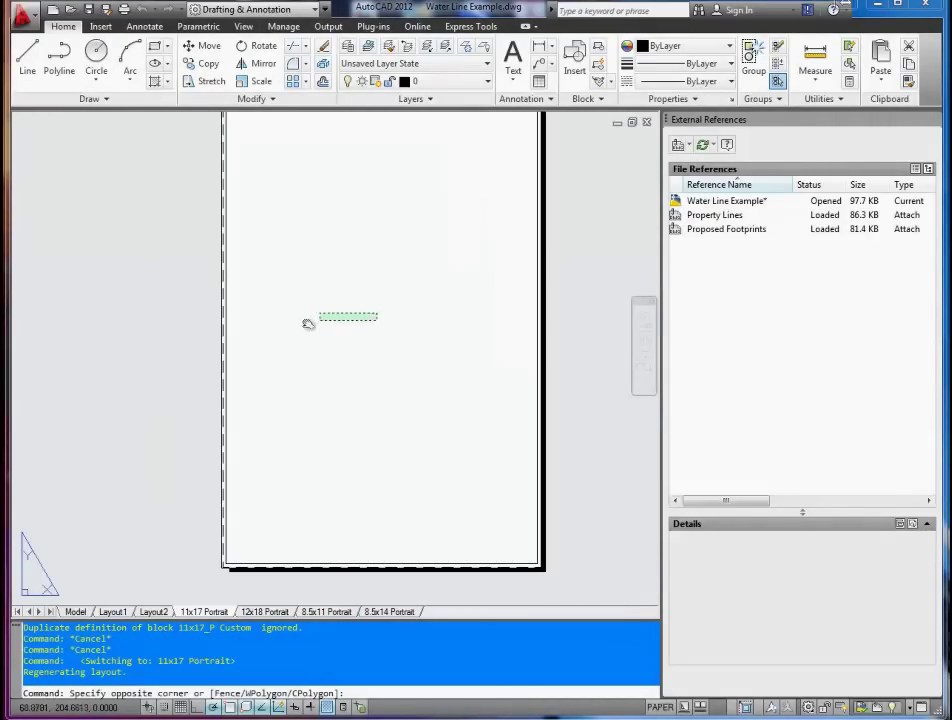
Step: Enlarge the plan around lot 217 inside the viewport of the 12x18 Portrait layout, and return to paper space
click(264, 611)
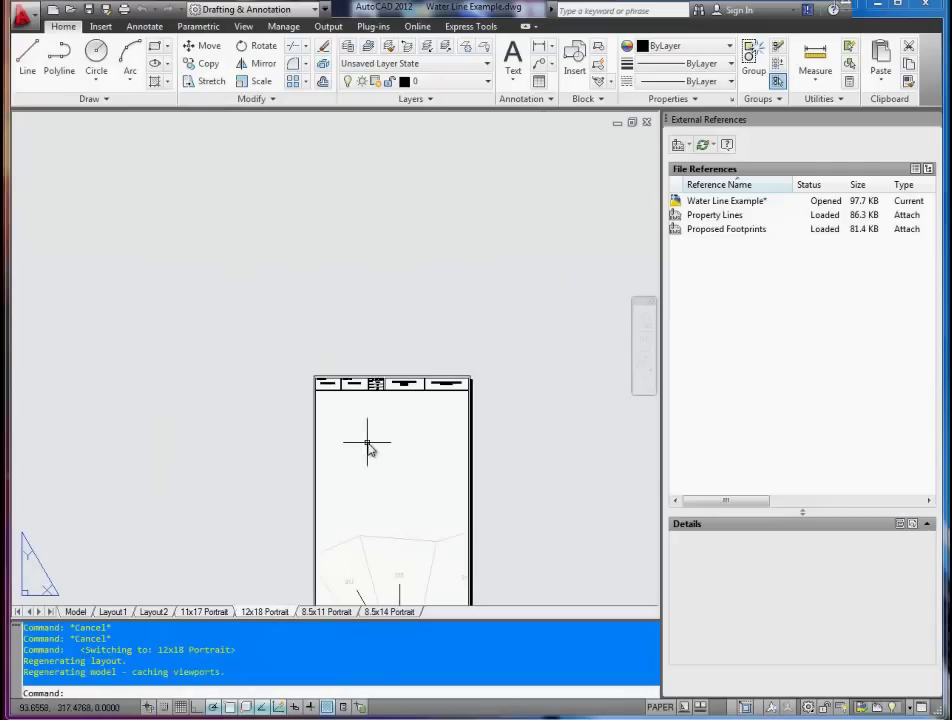
double_click(370, 440)
middle_drag(385, 453, 389, 359)
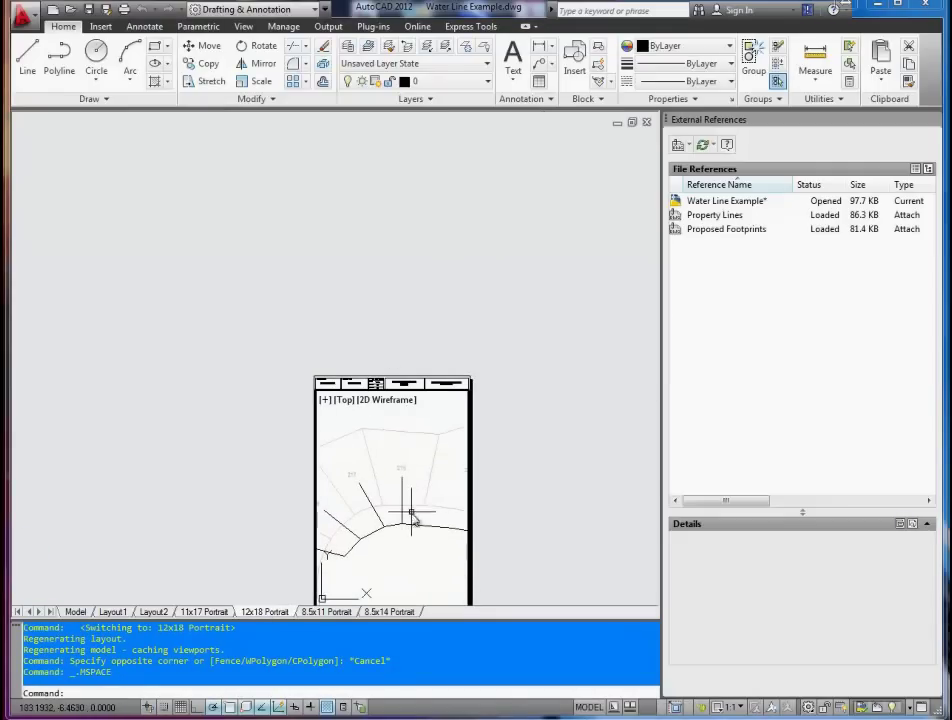
scroll(410, 523, up, 3)
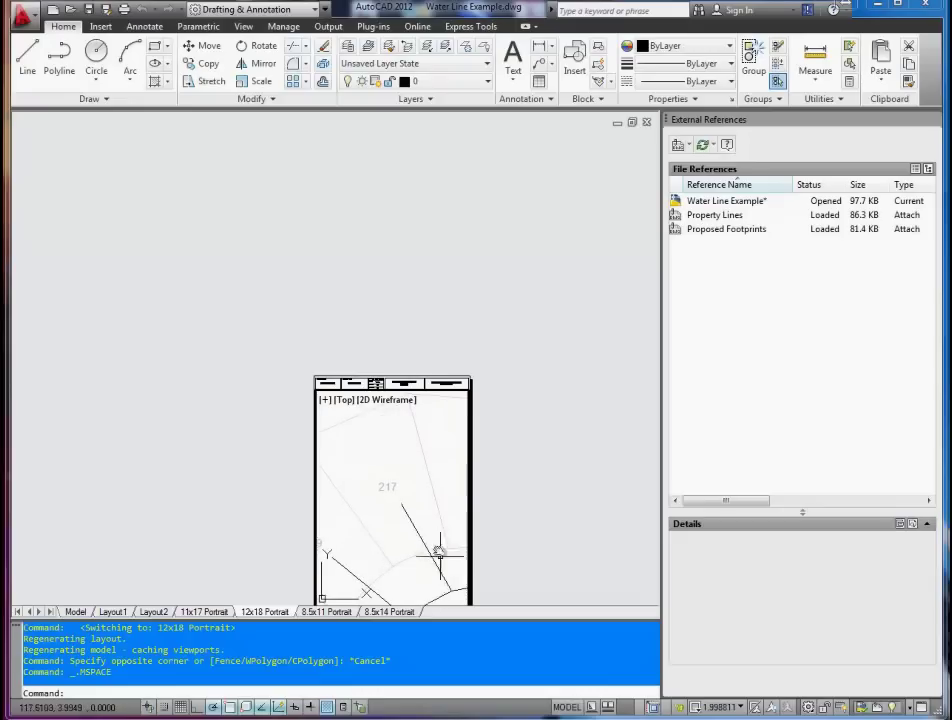
double_click(518, 528)
Step: Replace the PROJECT INFO text in the 12x18 Portrait title block with "ghjhggfdfghd" and end text editing
middle_drag(525, 538, 495, 414)
scroll(305, 278, up, 2)
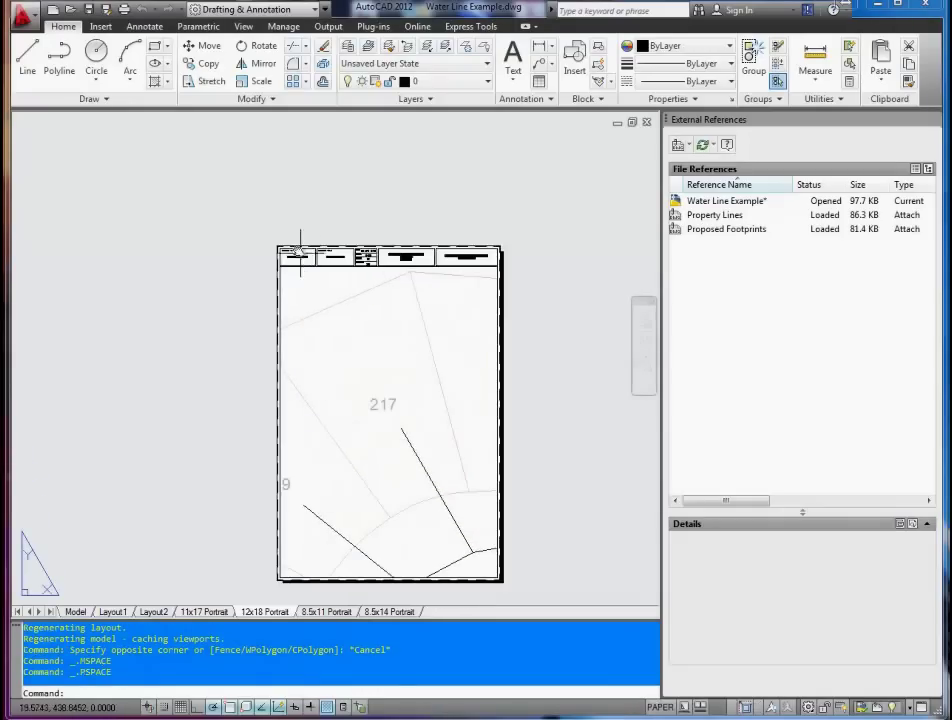
scroll(302, 258, up, 5)
middle_drag(240, 345, 283, 347)
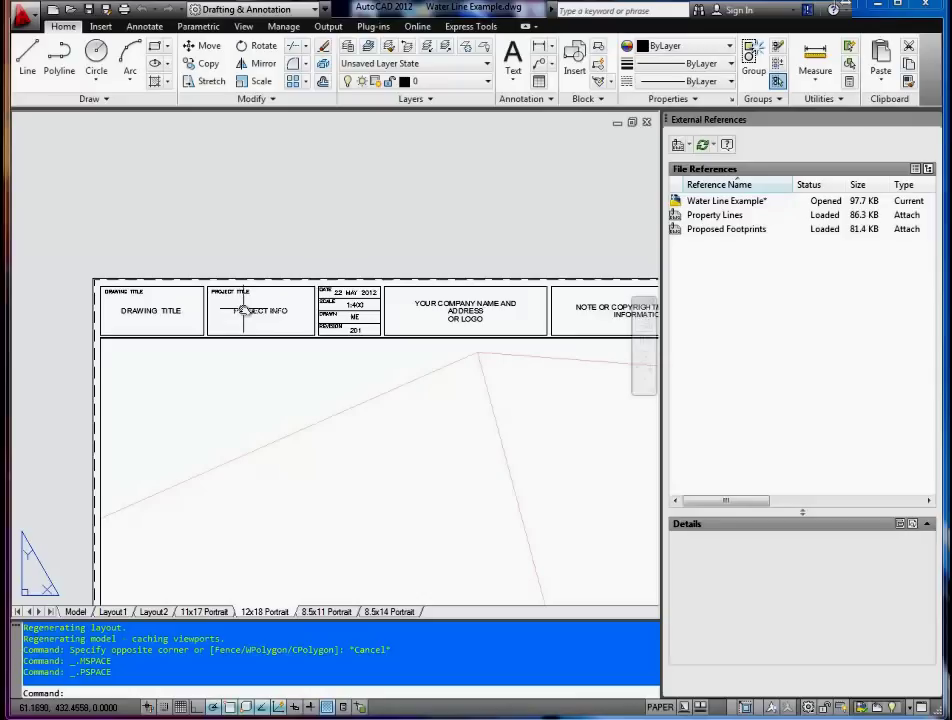
text(ed)
key(Return)
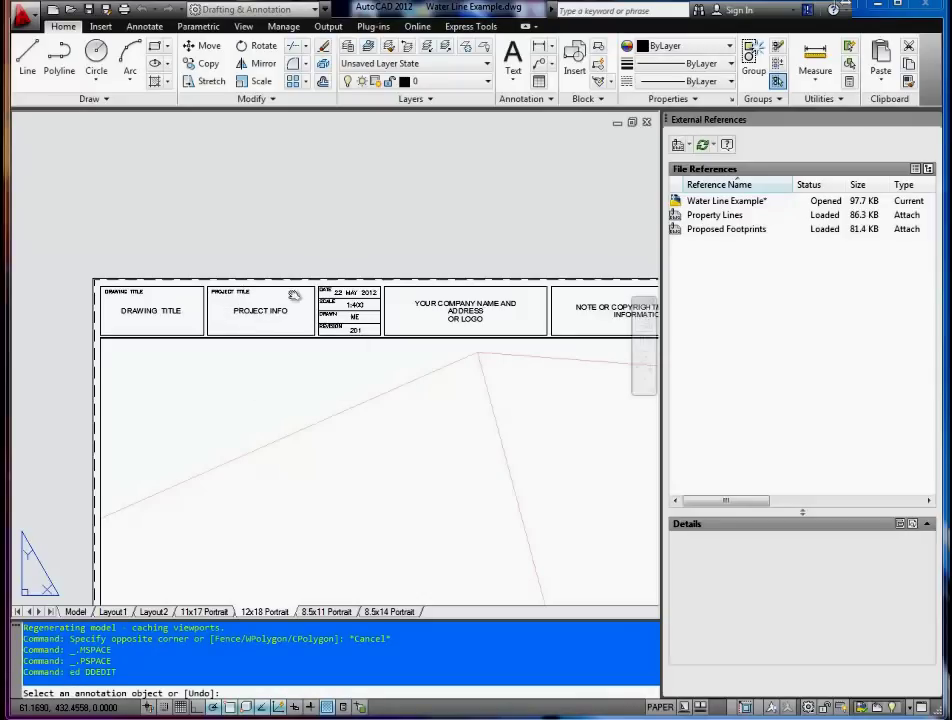
click(242, 310)
drag(295, 311, 192, 327)
text(ghjhggfdghd)
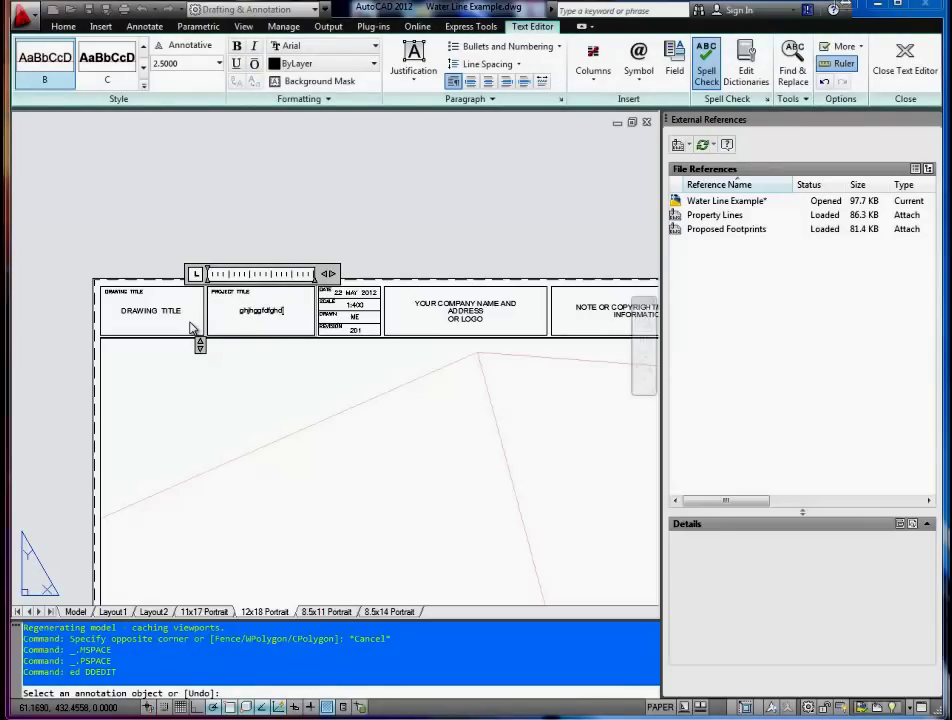
click(238, 384)
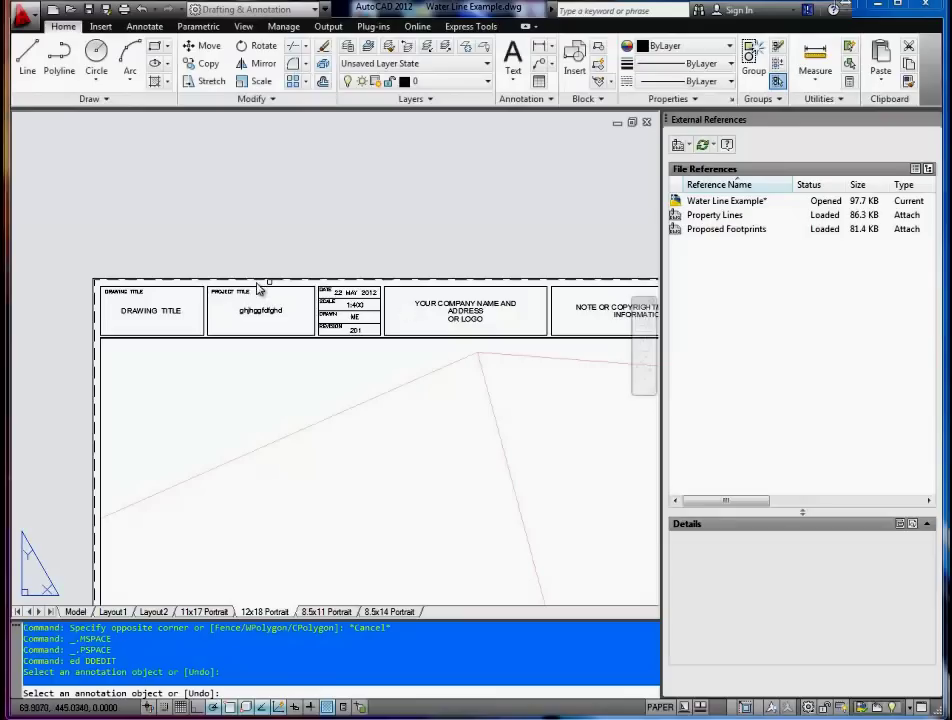
key(Return)
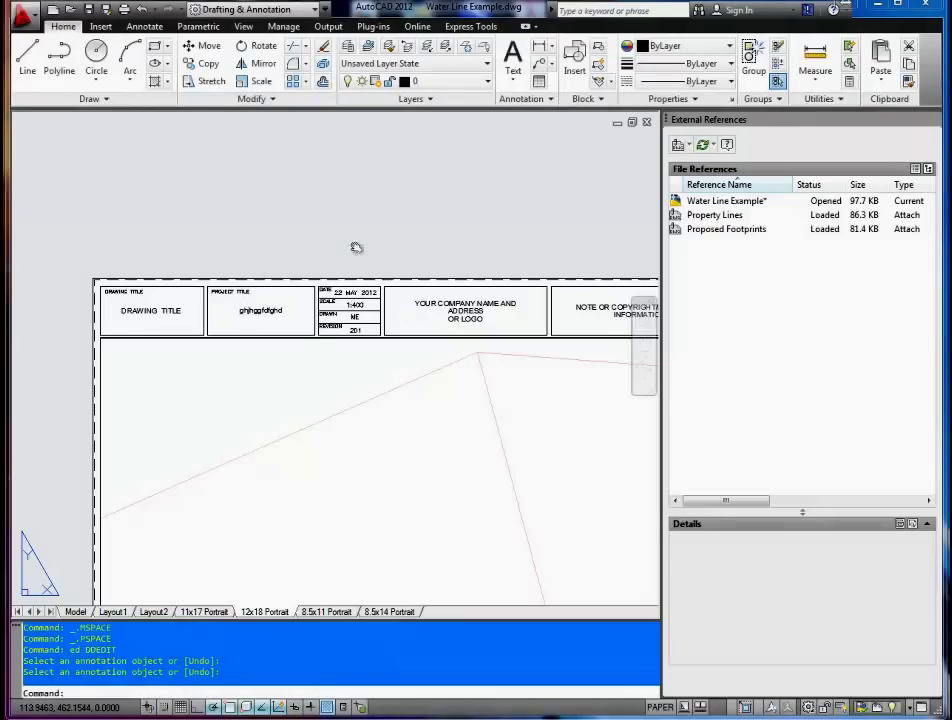
Step: Open the title block's data attributes for editing and set the REVISION value to "bl"
scroll(287, 238, up, 1)
scroll(336, 266, down, 3)
scroll(347, 280, up, 1)
scroll(293, 290, down, 2)
scroll(315, 270, up, 3)
scroll(314, 268, down, 2)
scroll(316, 270, up, 2)
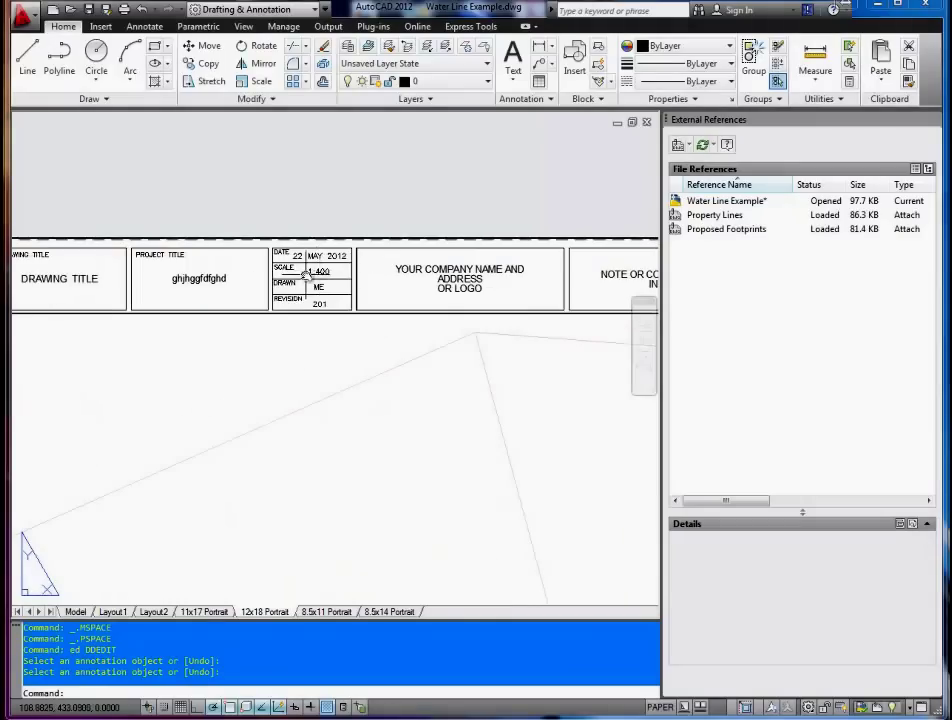
middle_drag(316, 270, 446, 277)
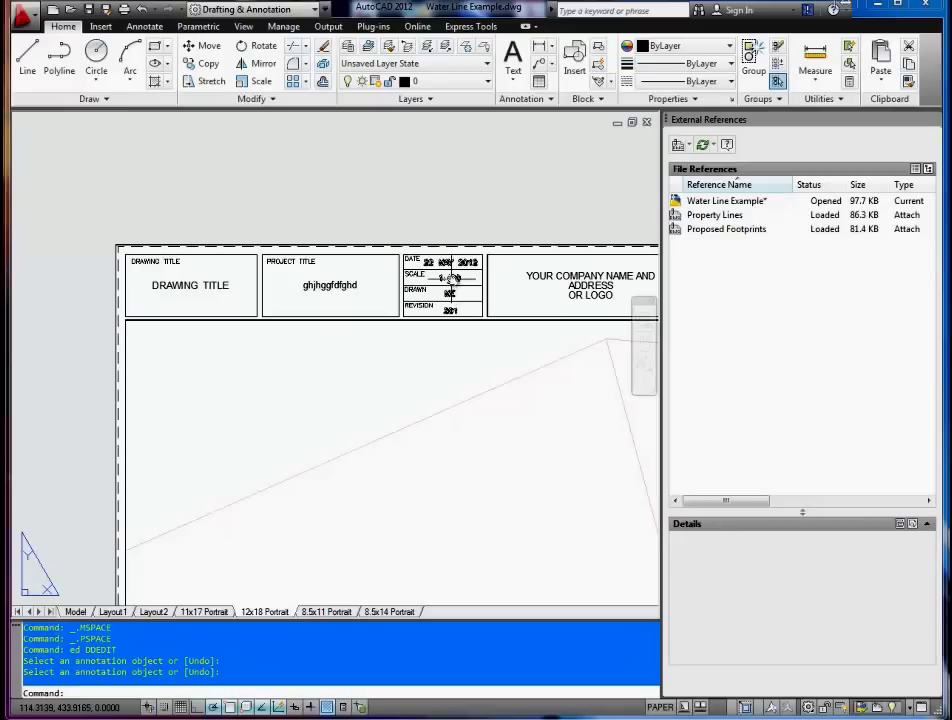
double_click(451, 278)
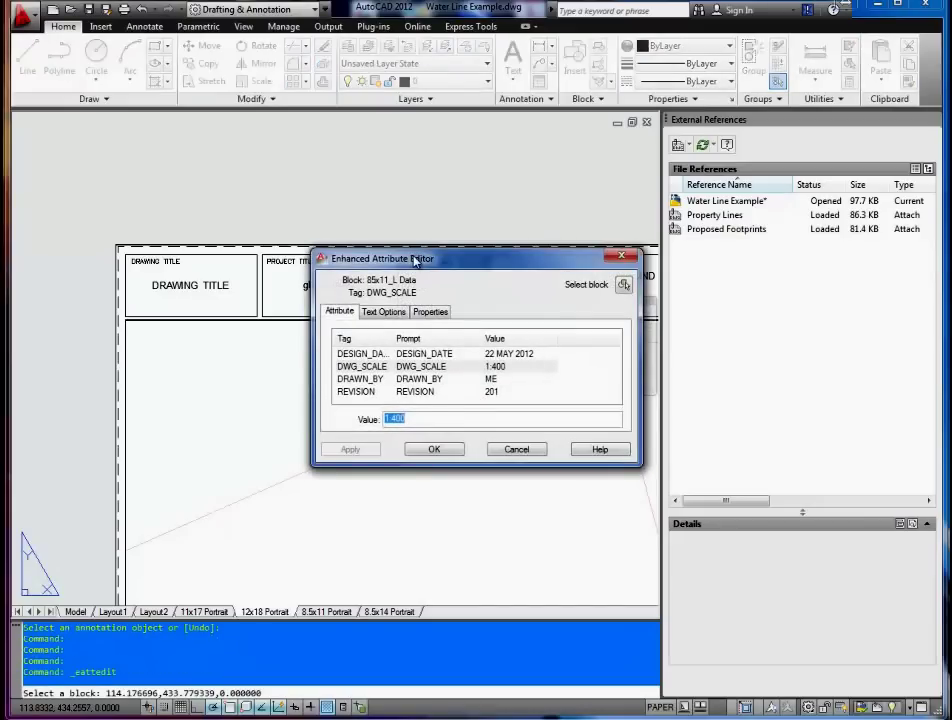
drag(416, 260, 283, 297)
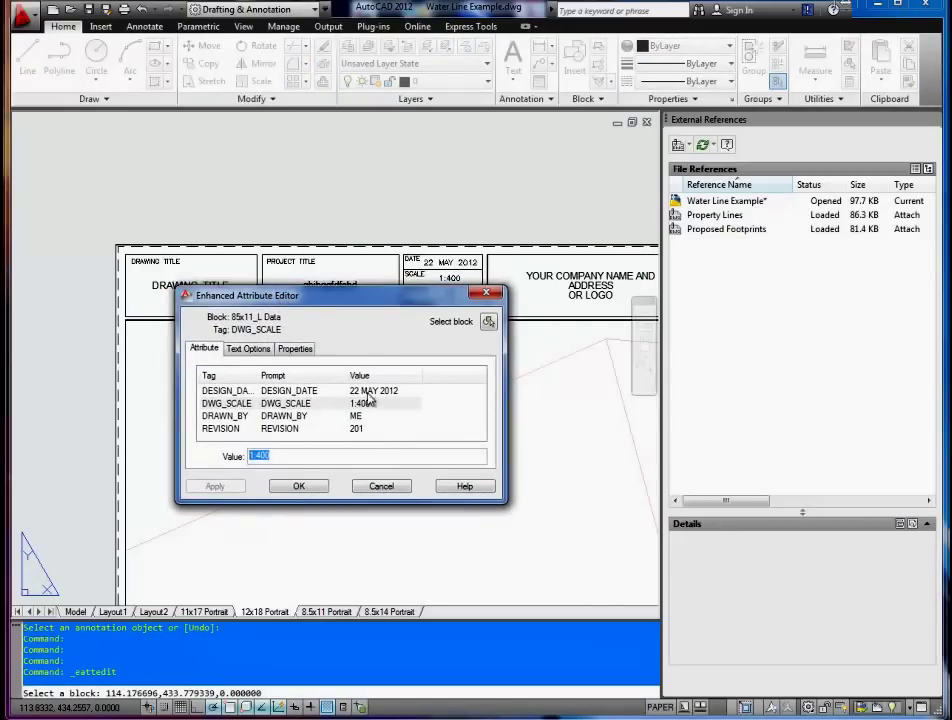
click(363, 429)
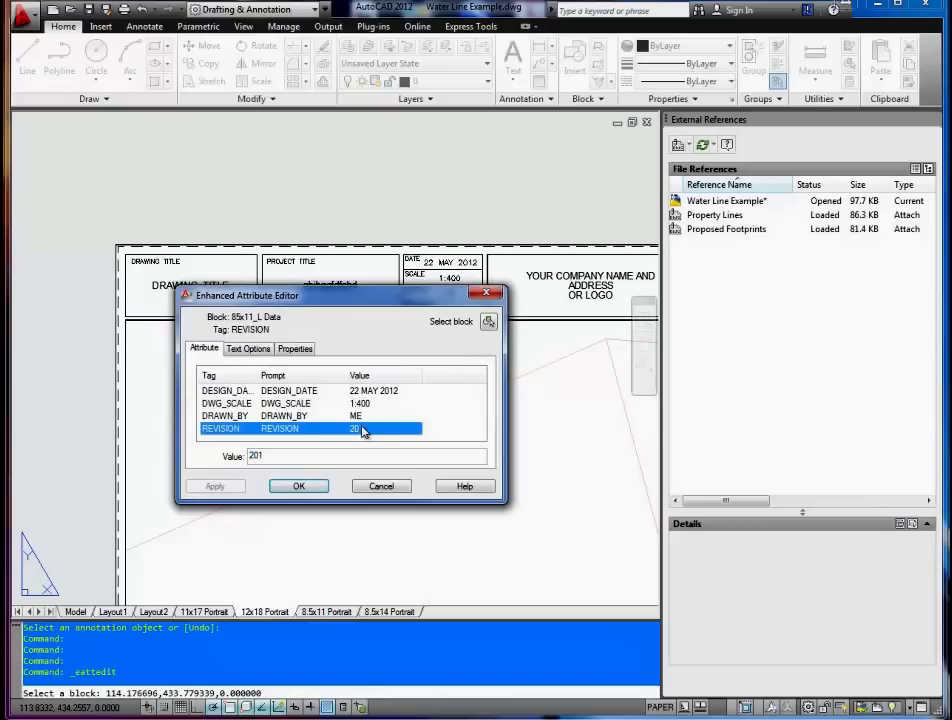
double_click(282, 457)
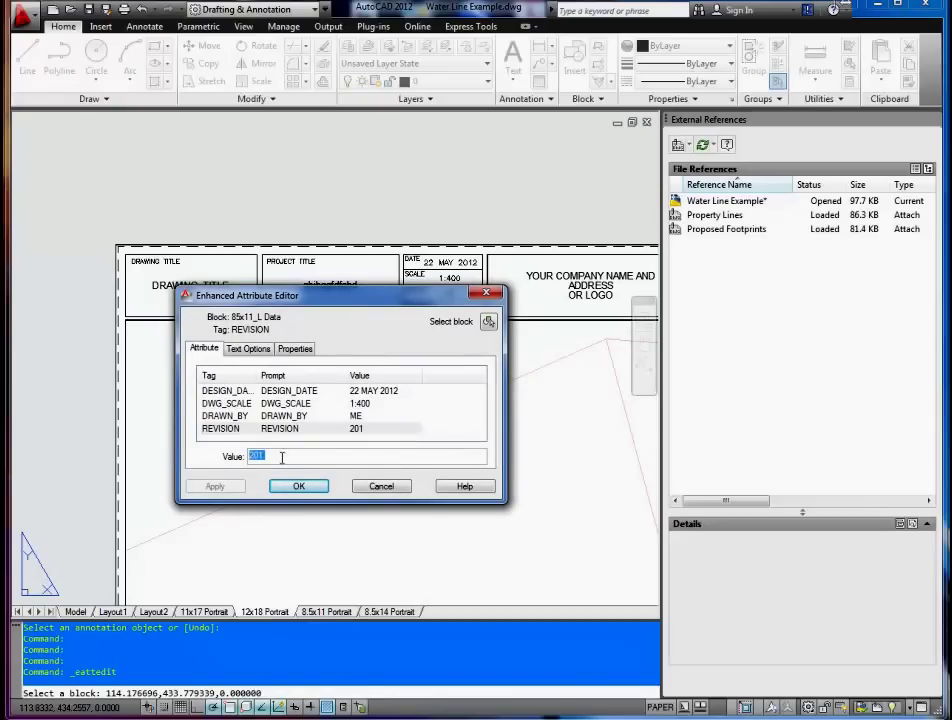
drag(398, 293, 411, 352)
text(b)
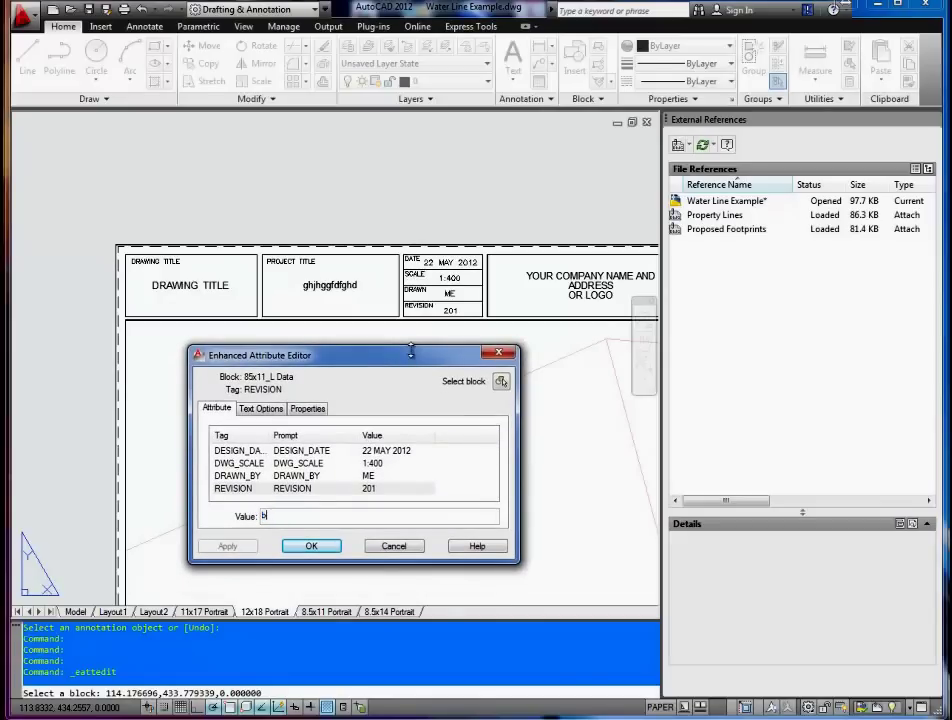
text(l)
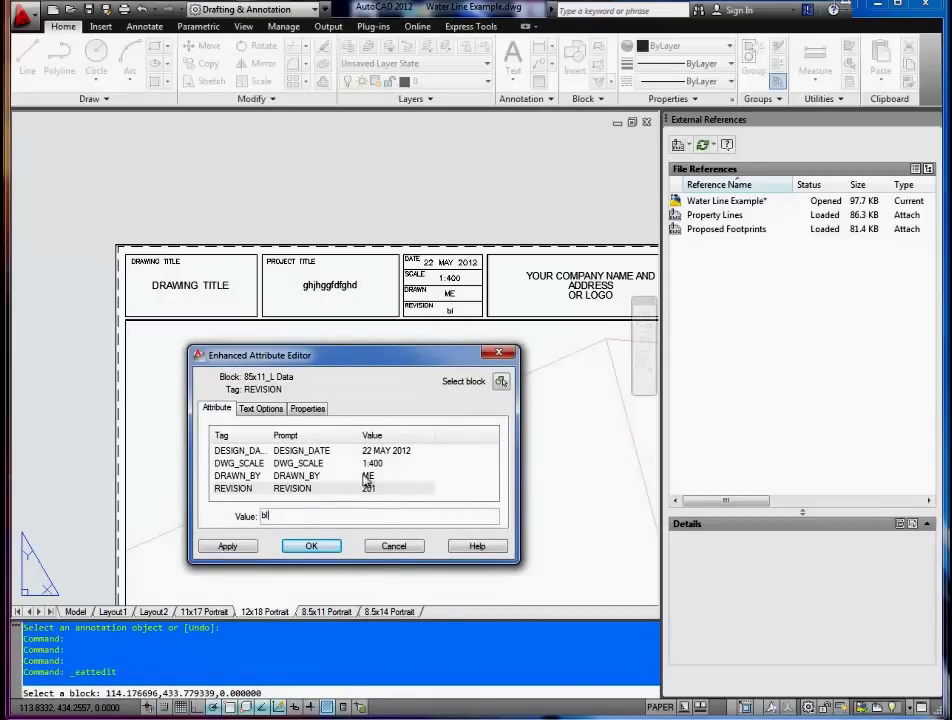
Step: Set the title block's DWG_SCALE attribute to 1:40
click(345, 476)
click(376, 465)
click(285, 517)
drag(285, 520, 274, 517)
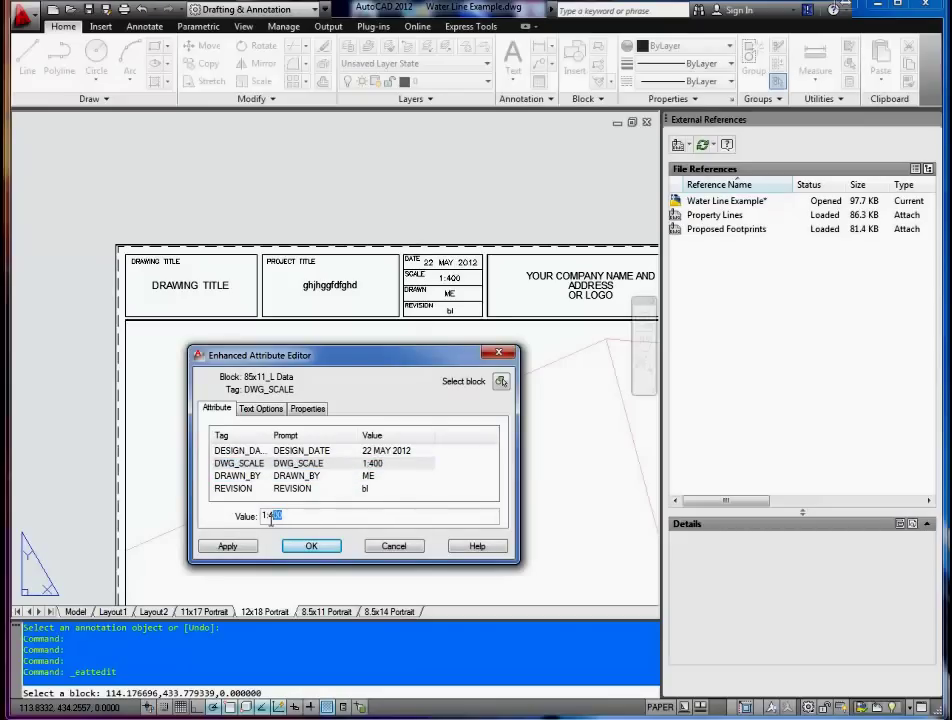
Step: Set the title block's DESIGN_DATE attribute to "12 nov 2015" and apply the attribute edits
click(400, 451)
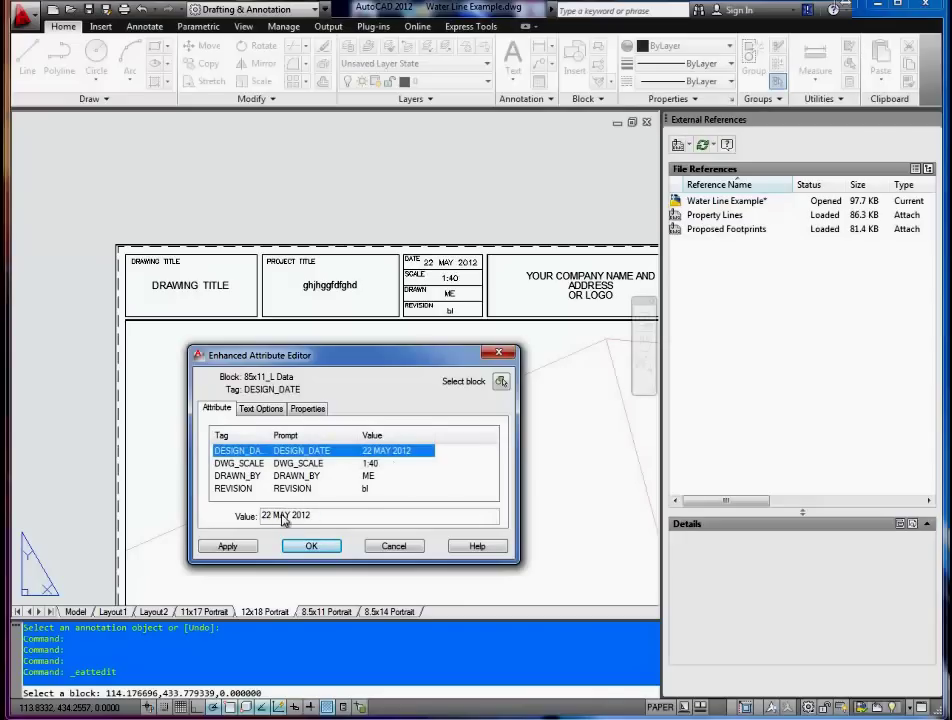
triple_click(282, 517)
text(454)
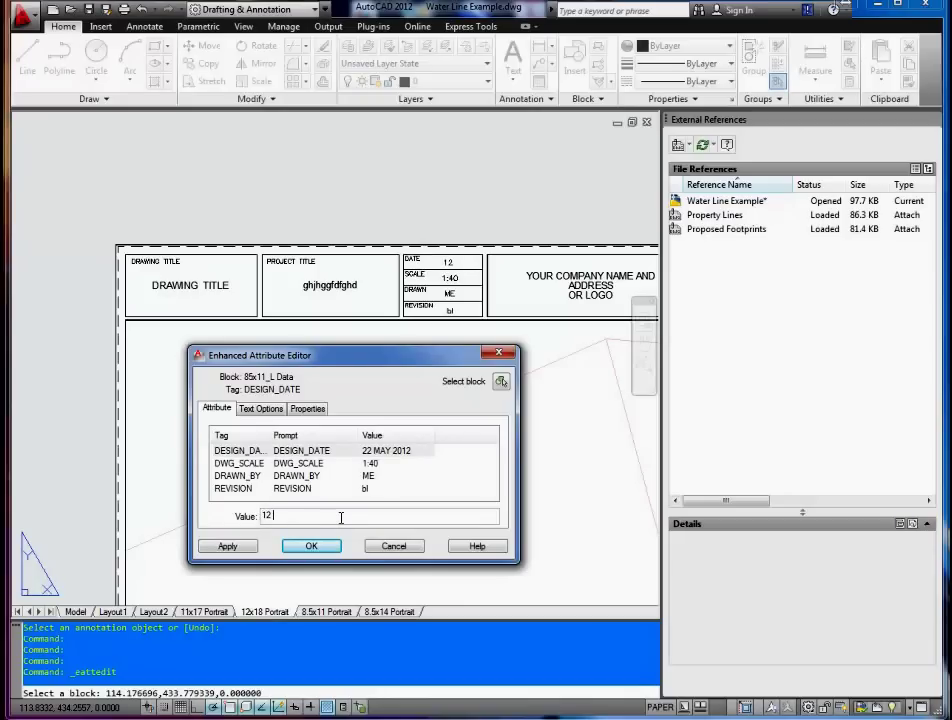
text(12 nov 201)
click(333, 547)
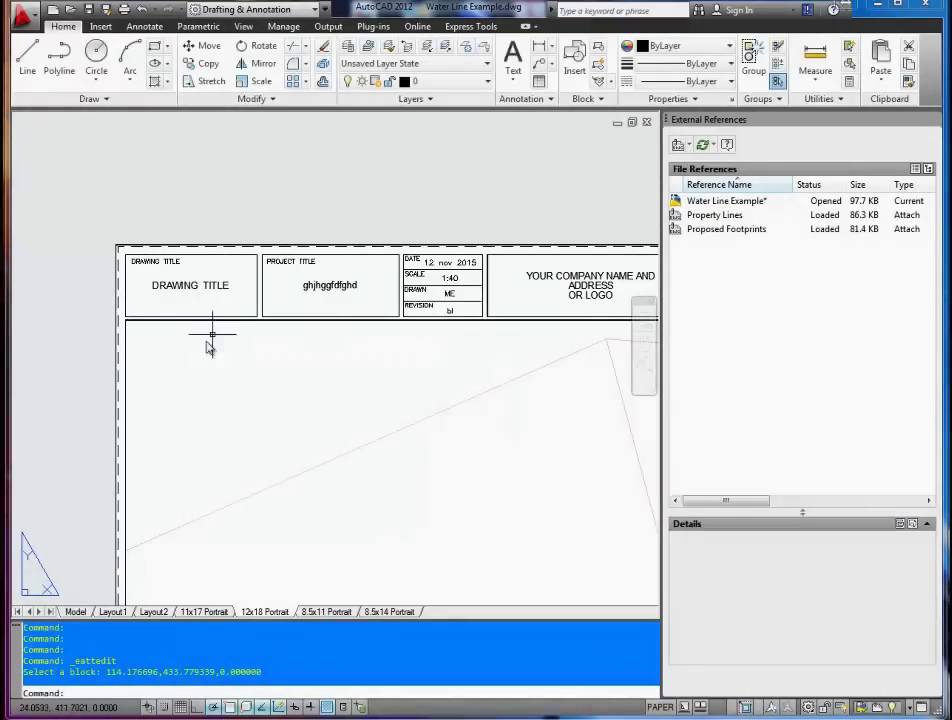
scroll(250, 312, down, 1)
scroll(440, 370, down, 1)
middle_drag(457, 378, 382, 147)
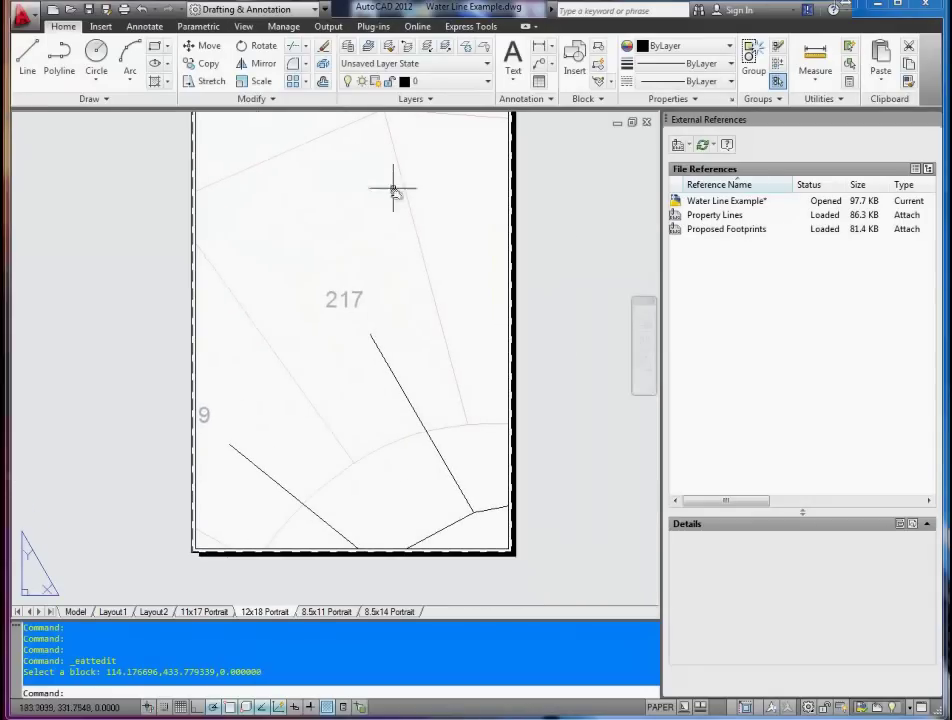
middle_drag(404, 255, 416, 363)
scroll(431, 372, down, 1)
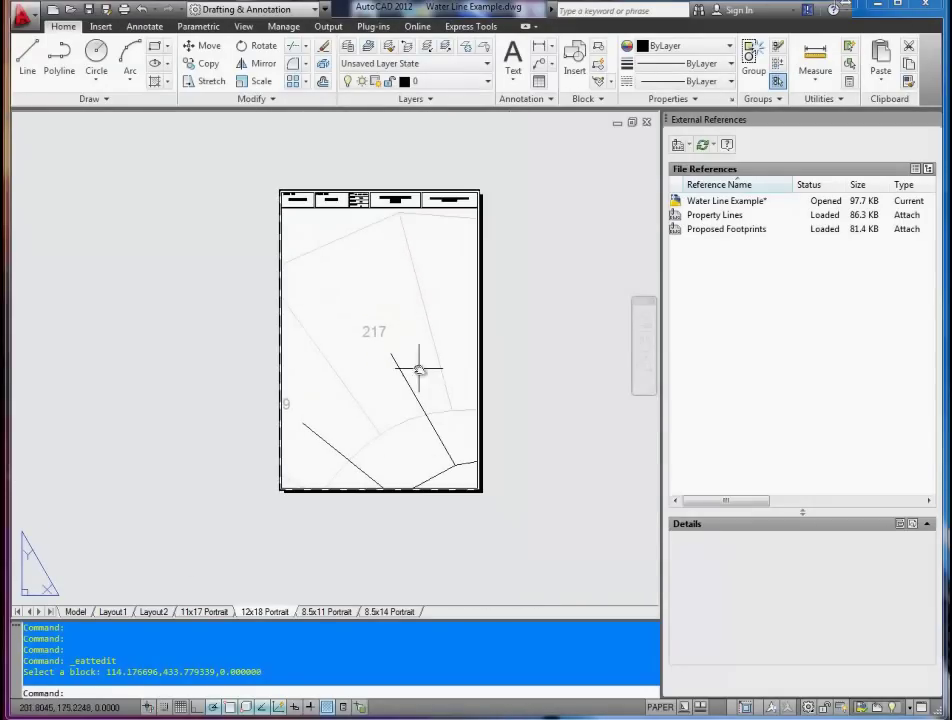
scroll(378, 178, up, 2)
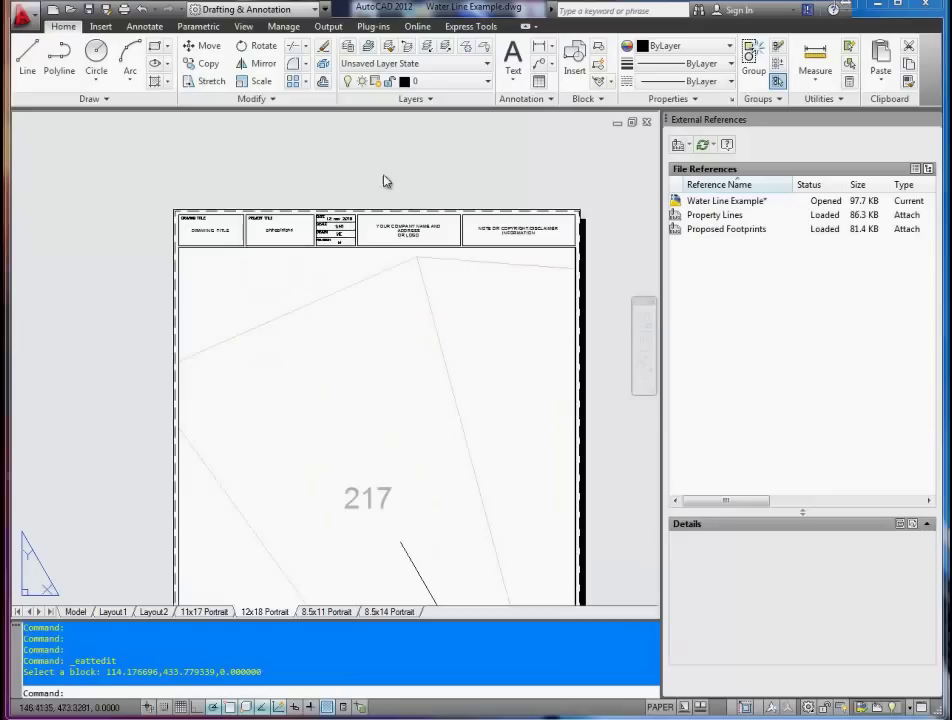